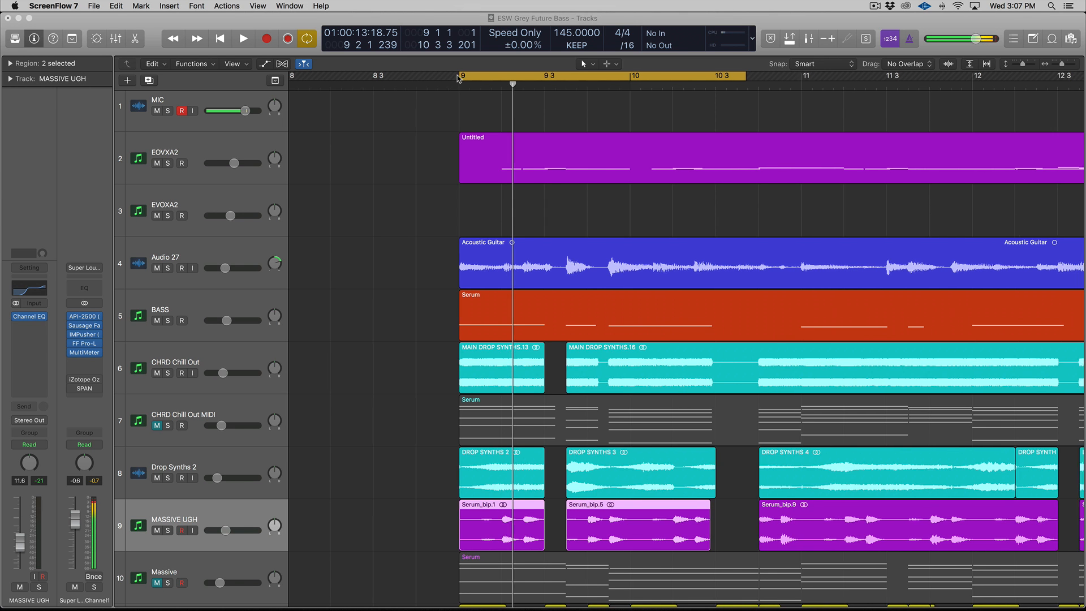
# Step: Zoom out, stretch the cycle to bars 8–11, and play the drop from bar 9 without looping
pyautogui.press('super+Left')
pyautogui.moveTo(480, 75); pyautogui.dragTo(372, 75)
pyautogui.moveTo(660, 78); pyautogui.dragTo(701, 79)
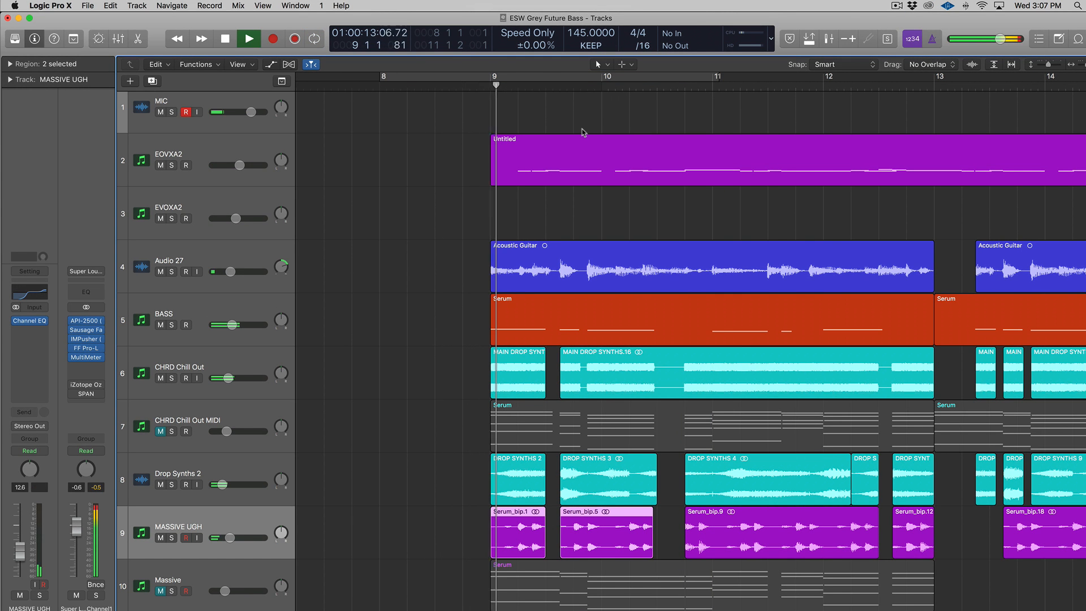
pyautogui.hscroll(1, 647, 170)
pyautogui.hscroll(2, 647, 170)
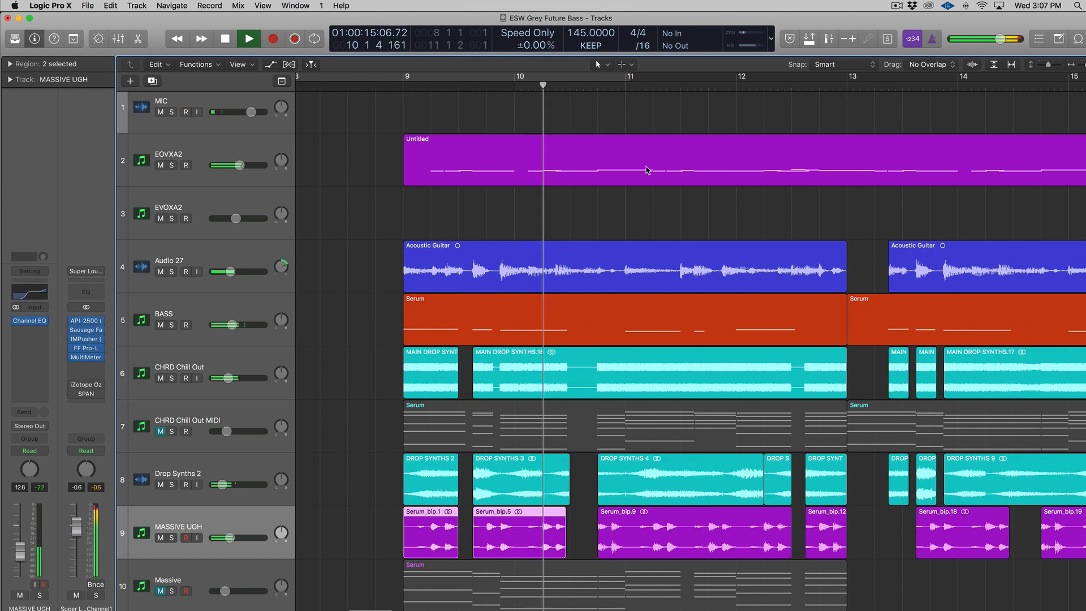
pyautogui.scroll(-2, 518, 182)
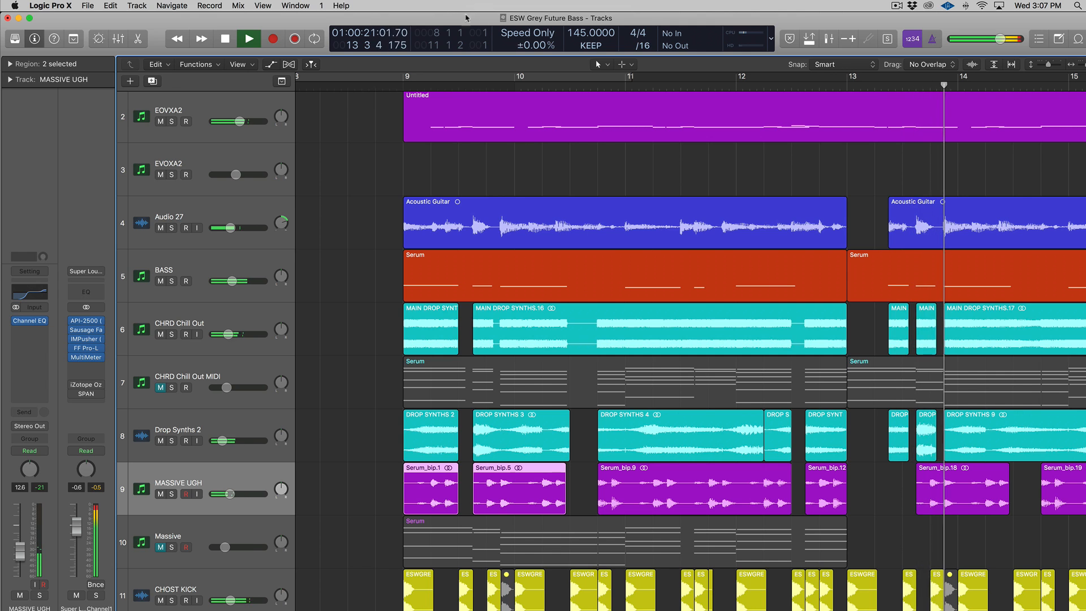
pyautogui.press('space')
# Step: Solo the synth and chord regions on tracks 6–9, starting from bar 9
pyautogui.click(404, 86)
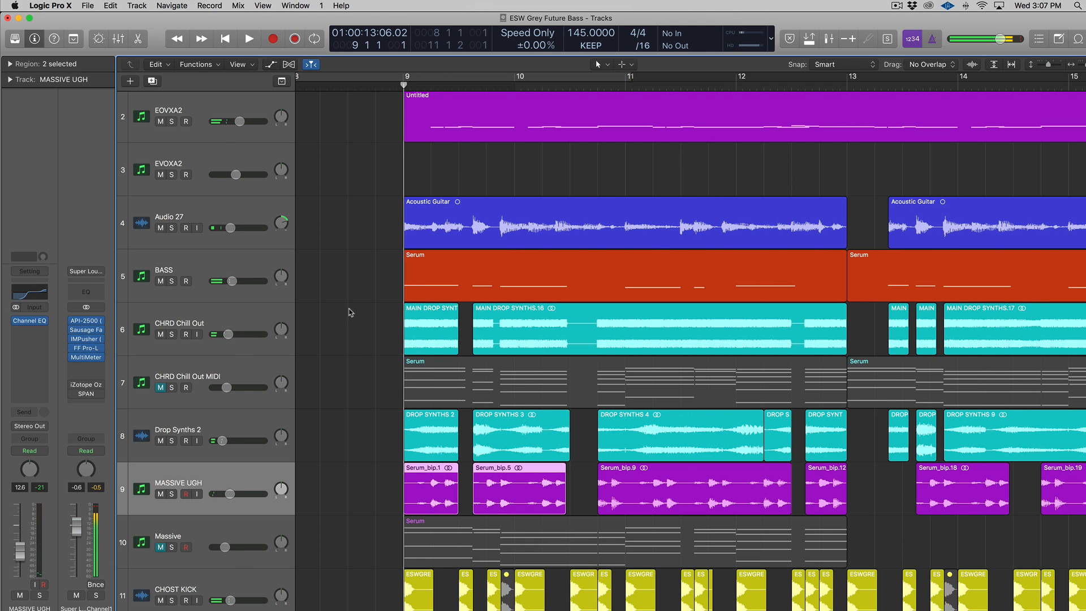
pyautogui.moveTo(349, 311); pyautogui.dragTo(827, 503)
pyautogui.hotkey('ctrl', 's')
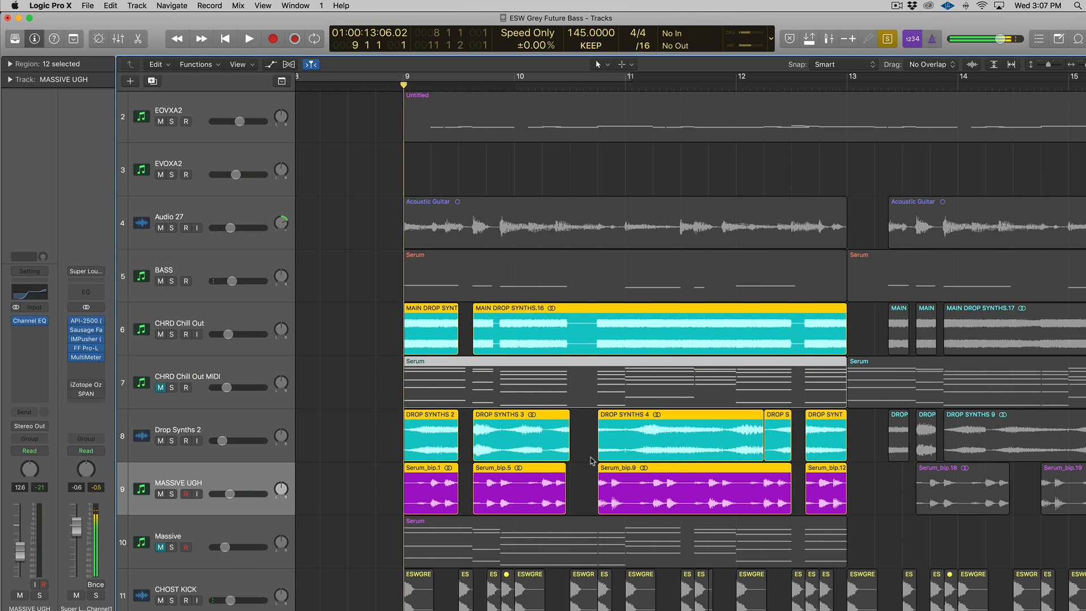
pyautogui.scroll(-2, 590, 458)
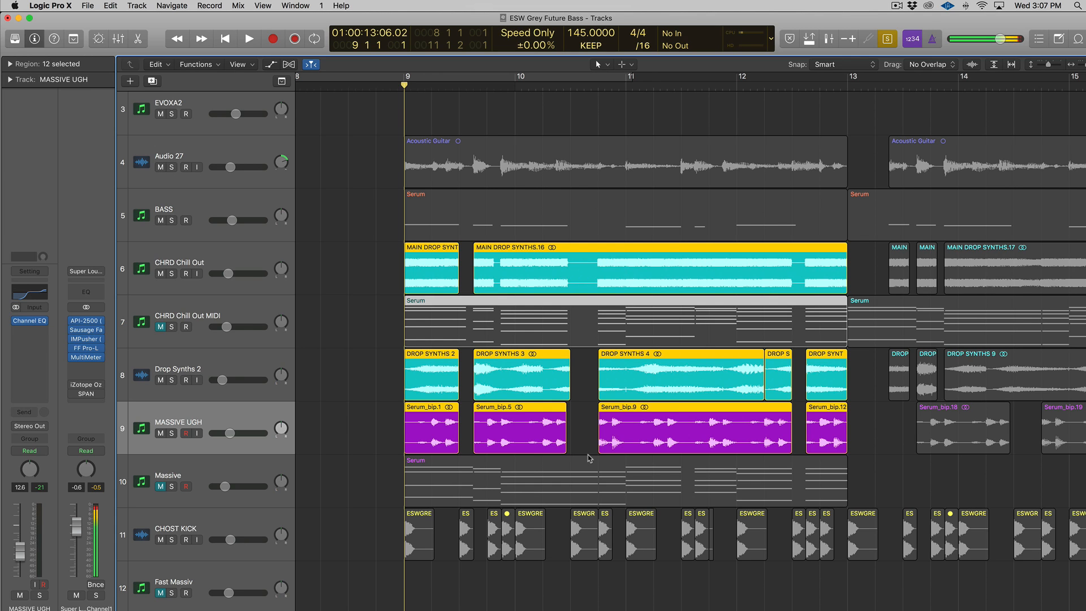
# Step: Clear the selection and set a cycle from bar 9 to bar 13
pyautogui.click(354, 277)
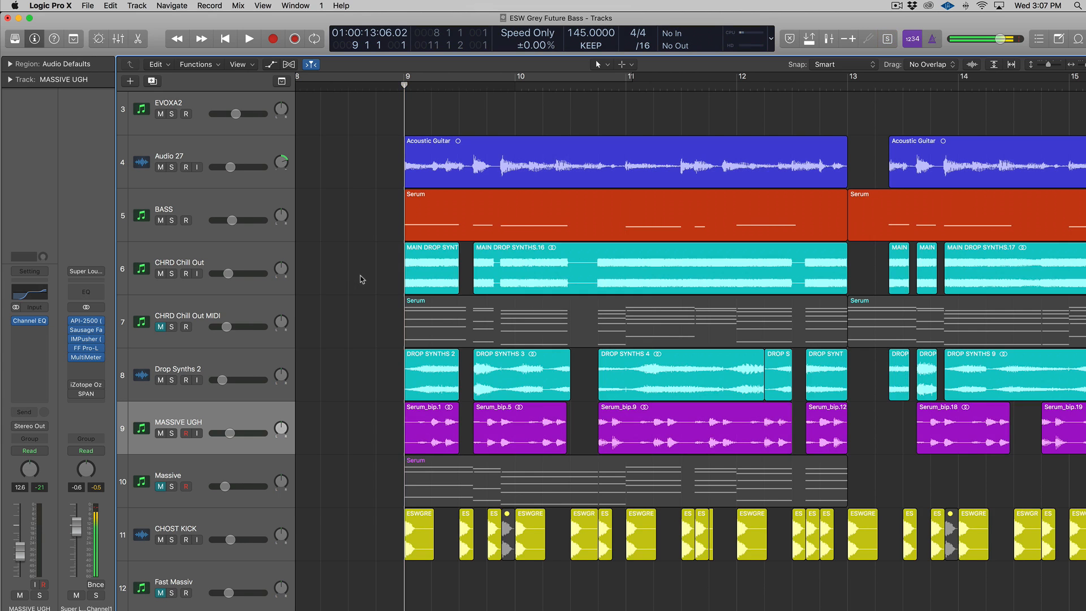
pyautogui.moveTo(401, 79); pyautogui.dragTo(843, 80)
pyautogui.click(187, 299)
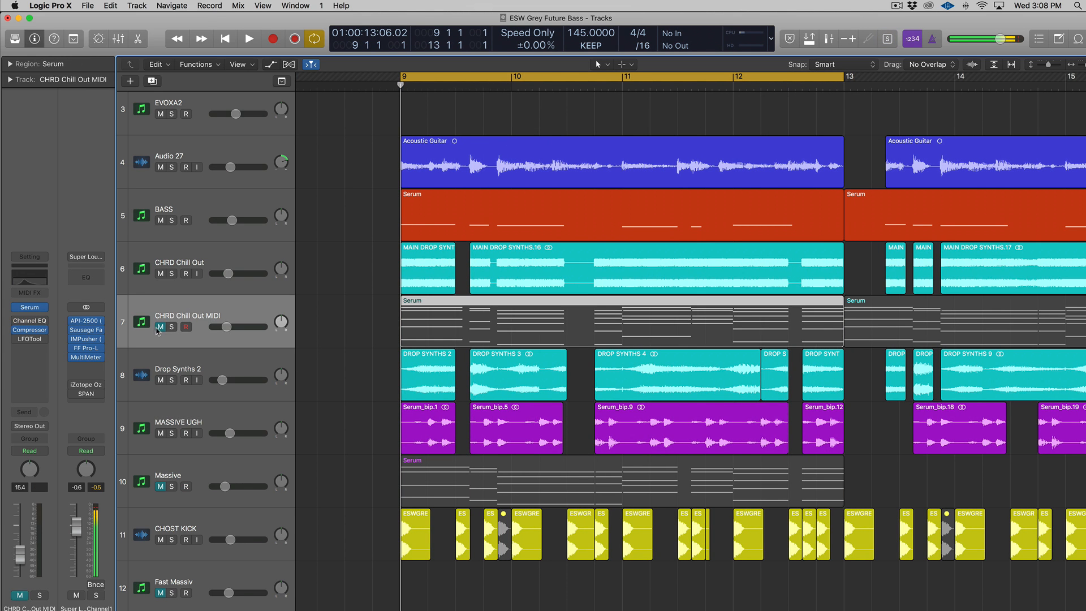
# Step: Unmute and solo CHRD Chill Out MIDI, check its Serum patch, then play and stop the loop
pyautogui.click(161, 327)
pyautogui.click(171, 327)
pyautogui.click(26, 308)
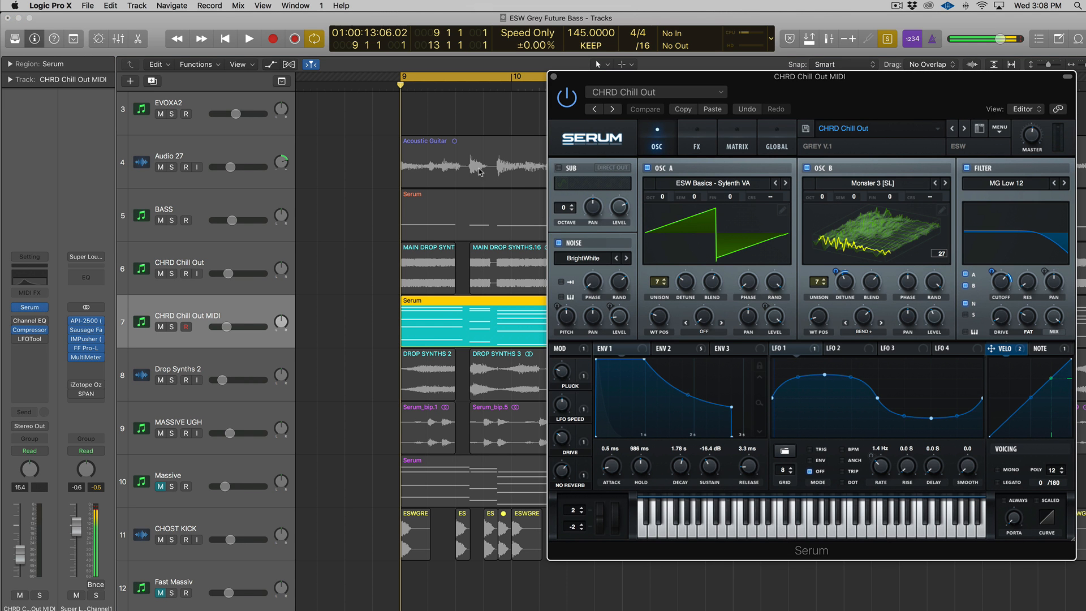
pyautogui.click(554, 76)
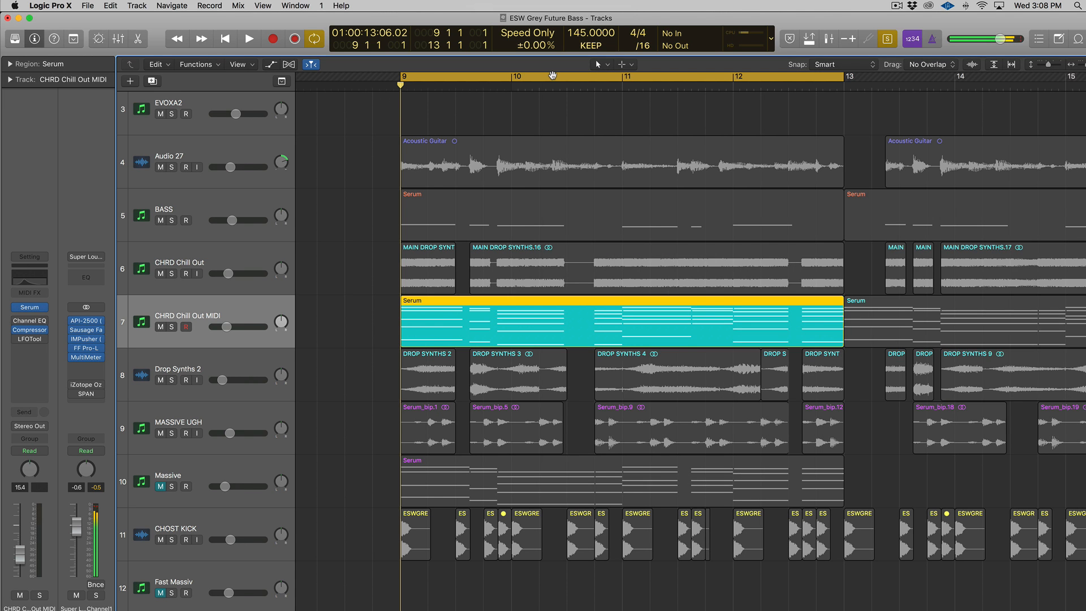
pyautogui.press('space')
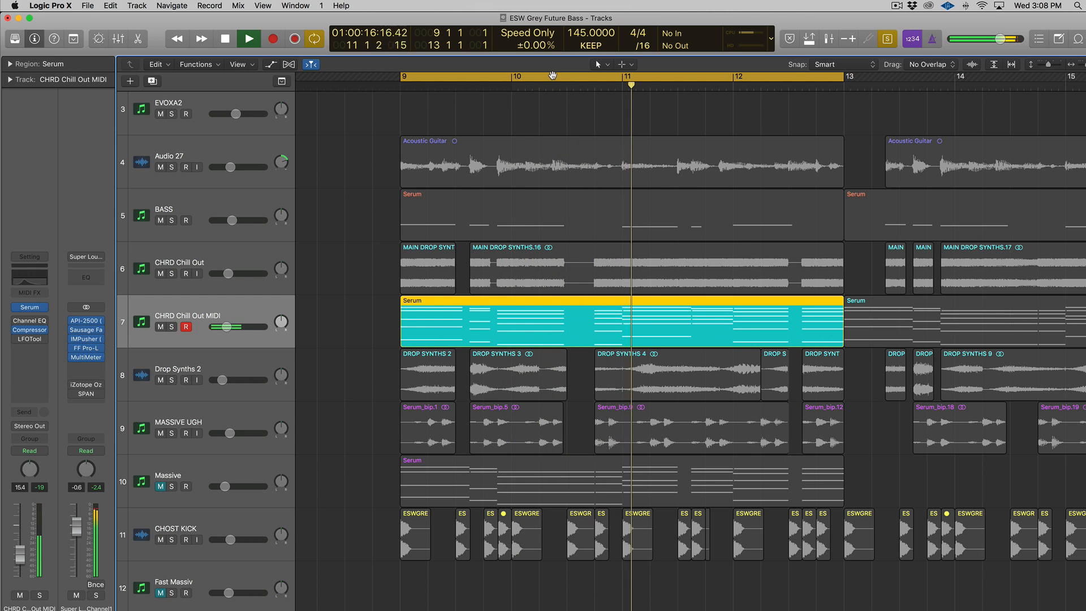
pyautogui.press('space')
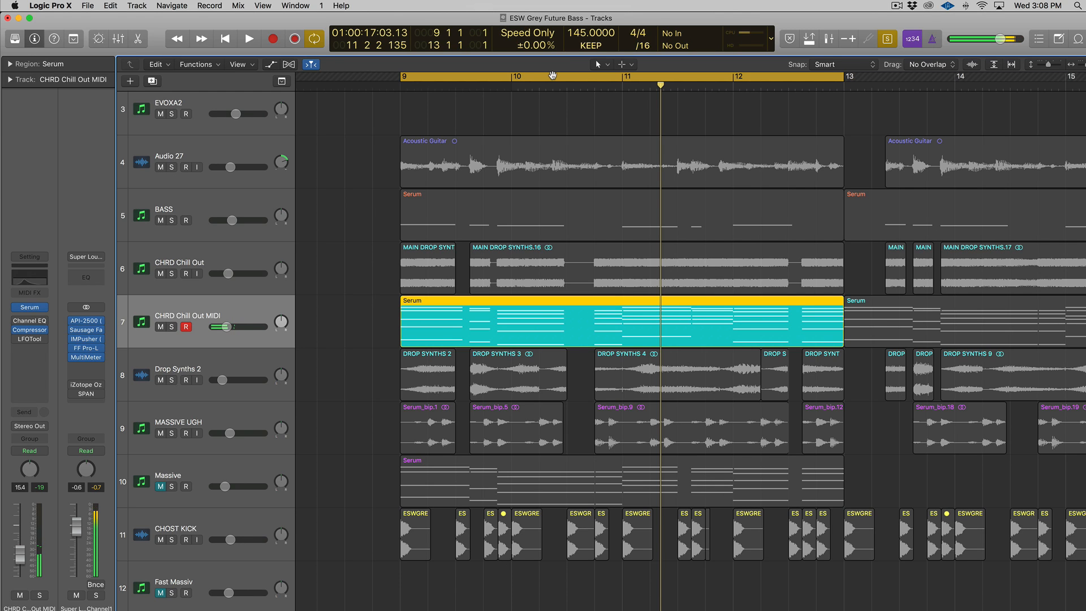
# Step: Clear the solo, toggle the chord track's mute, and re-solo its Serum region
pyautogui.click(364, 357)
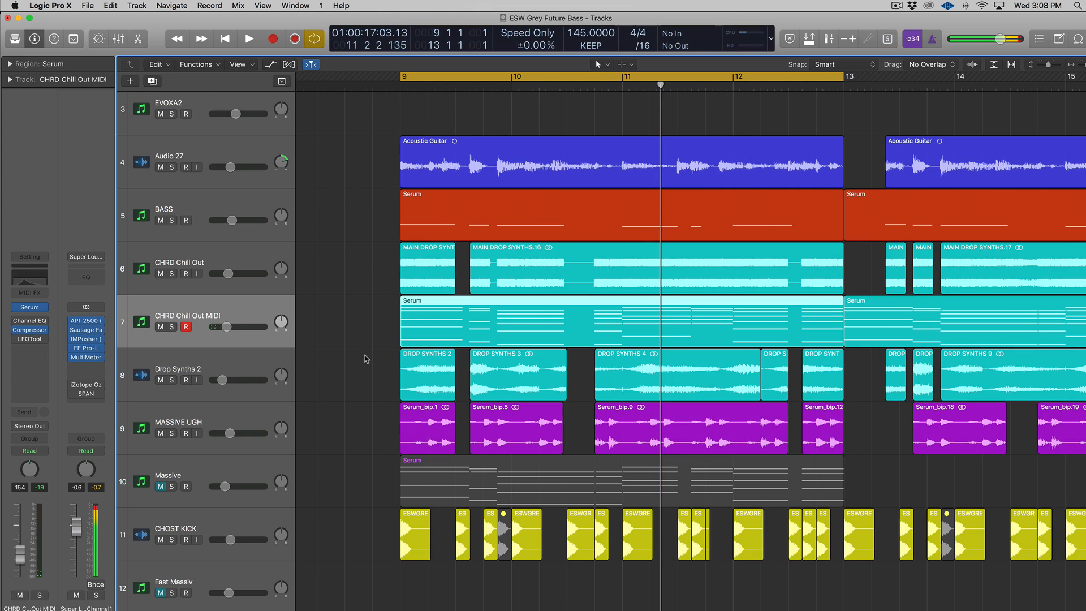
pyautogui.click(339, 327)
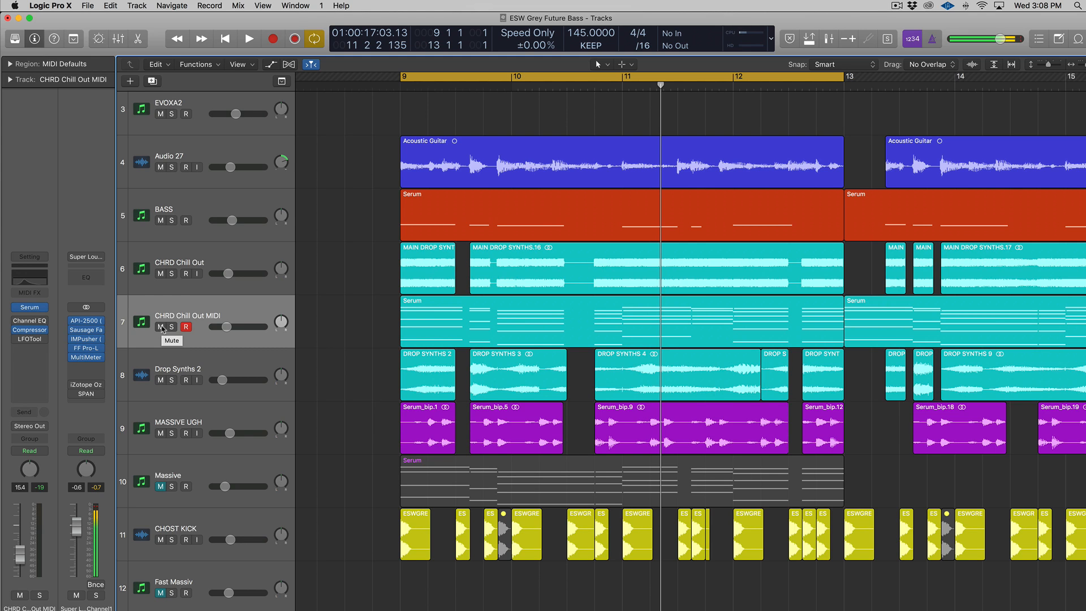
pyautogui.click(162, 326)
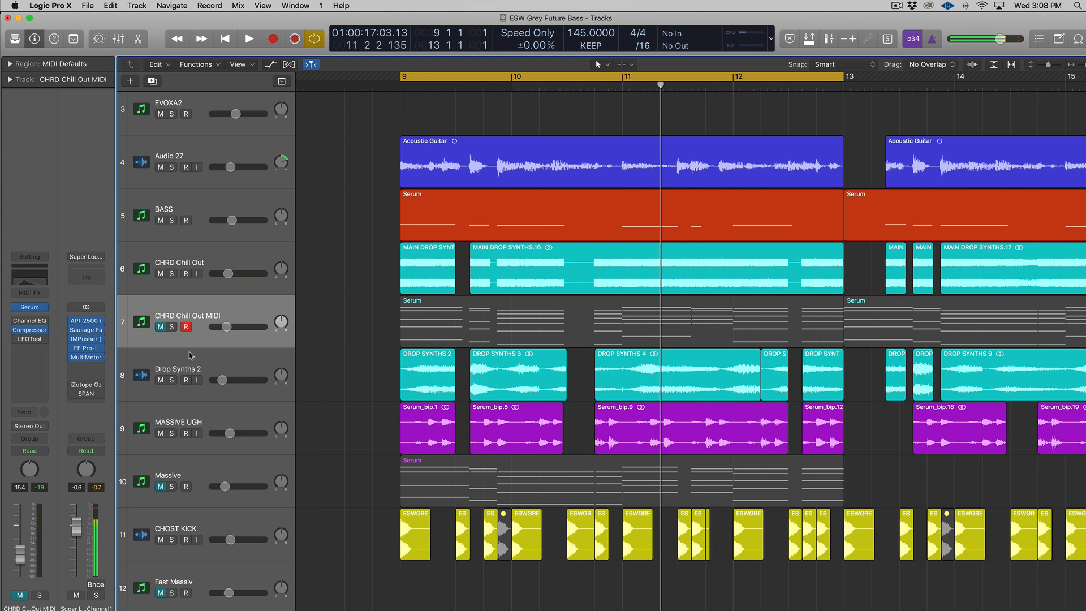
pyautogui.click(161, 327)
pyautogui.click(191, 324)
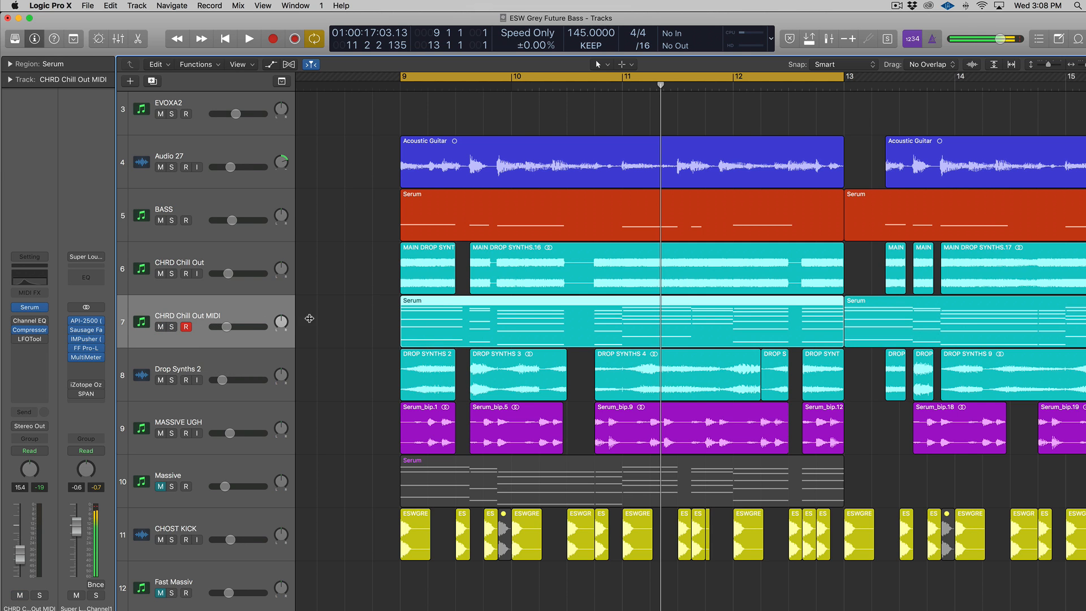
pyautogui.hotkey('ctrl', 's')
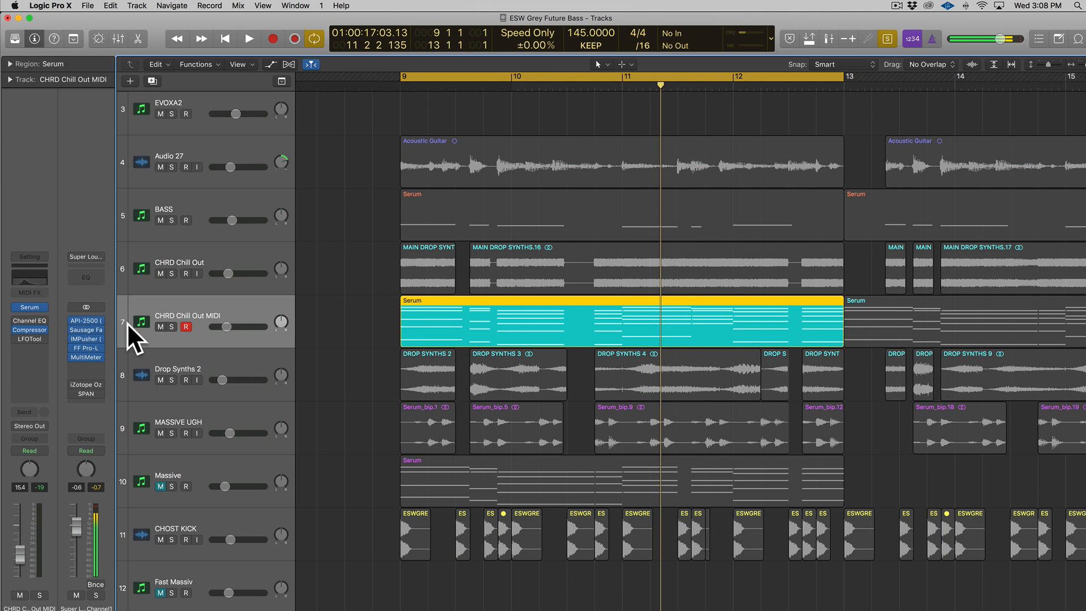
# Step: Inspect the chord track's Compressor, then solo the CHOST KICK regions on track 11
pyautogui.click(30, 334)
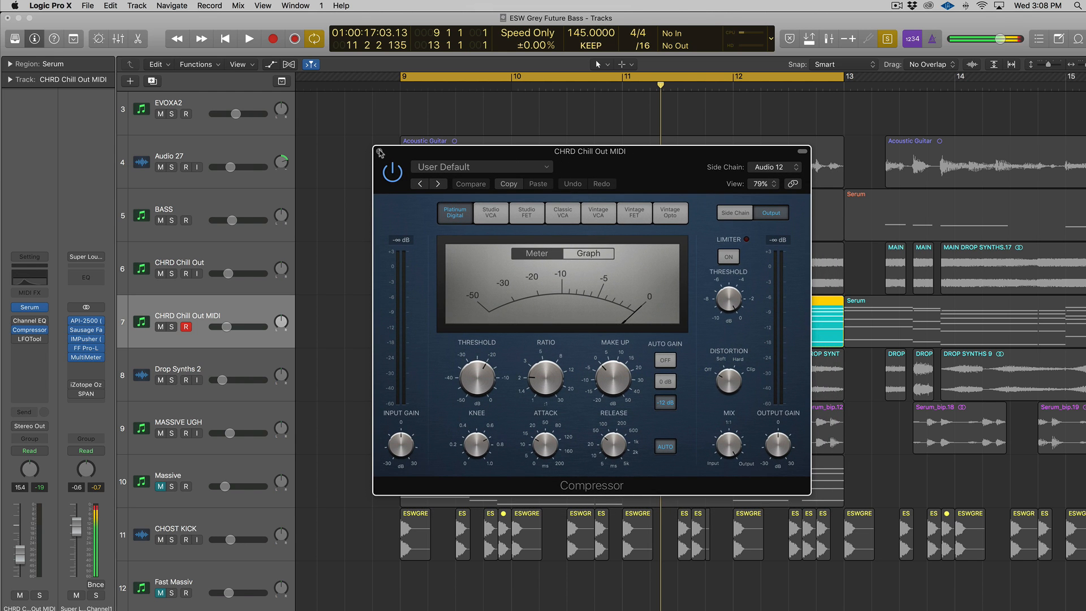
pyautogui.click(380, 152)
pyautogui.hotkey('ctrl', 's')
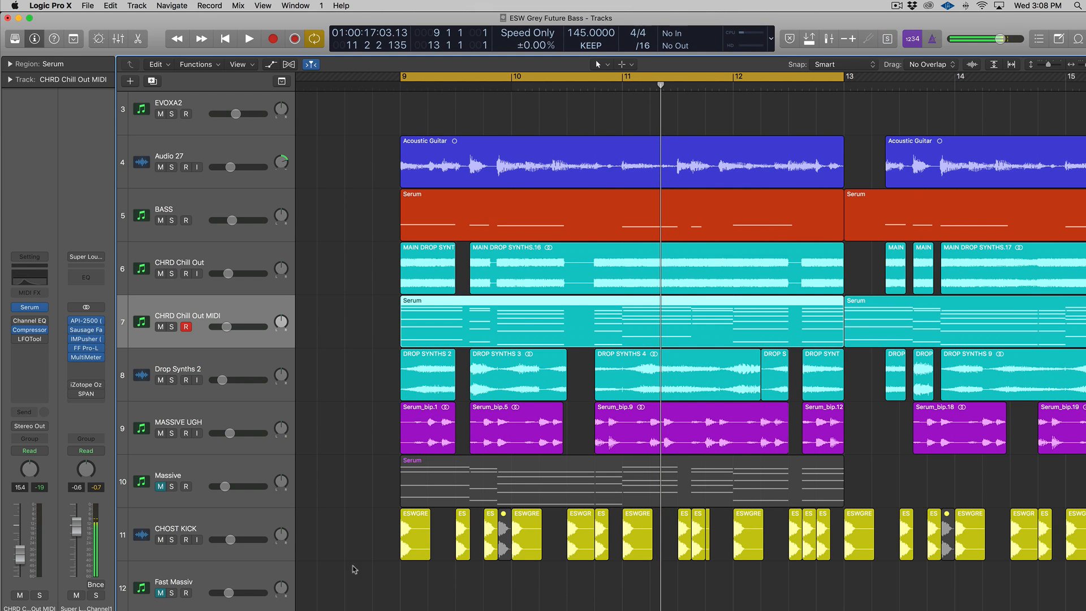
pyautogui.moveTo(340, 565); pyautogui.dragTo(832, 557)
pyautogui.hotkey('ctrl', 's')
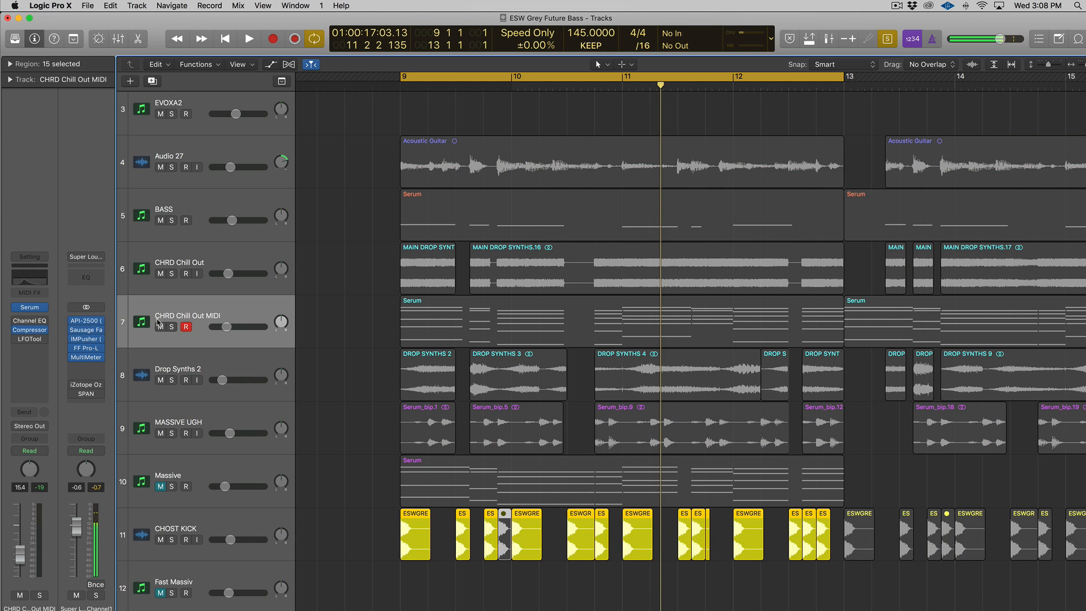
# Step: Mute the CHRD Chill Out MIDI track and clear the solo
pyautogui.click(160, 325)
pyautogui.hotkey('ctrl', 's')
pyautogui.scroll(-6, 219, 331)
pyautogui.hotkey('ctrl', 's')
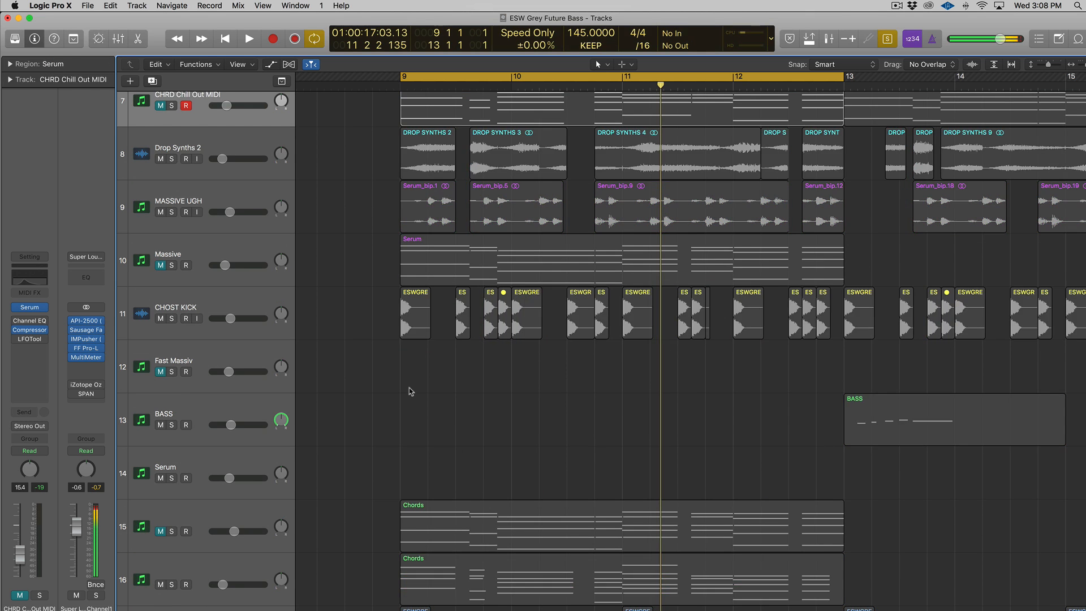
pyautogui.hotkey('ctrl', 's')
pyautogui.scroll(-5, 407, 388)
# Step: Solo the kick, snare and clap regions on tracks 17–19 and play them from bar 9
pyautogui.moveTo(357, 423); pyautogui.dragTo(885, 526)
pyautogui.hotkey('ctrl', 's')
pyautogui.hotkey('shift', 'Return')
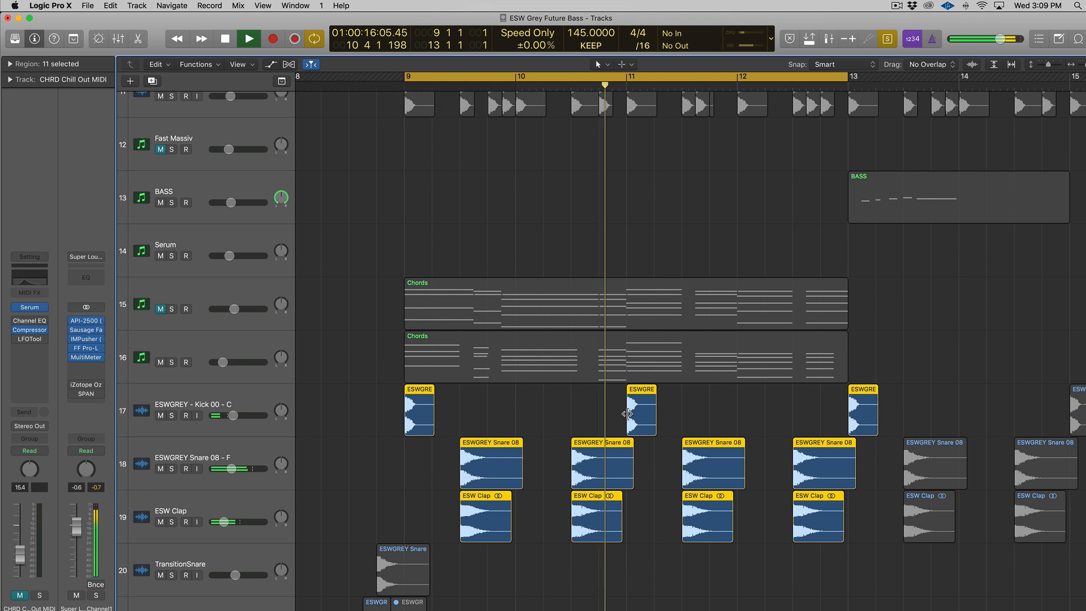
pyautogui.press('space')
pyautogui.hotkey('ctrl', 's')
pyautogui.scroll(6, 368, 244)
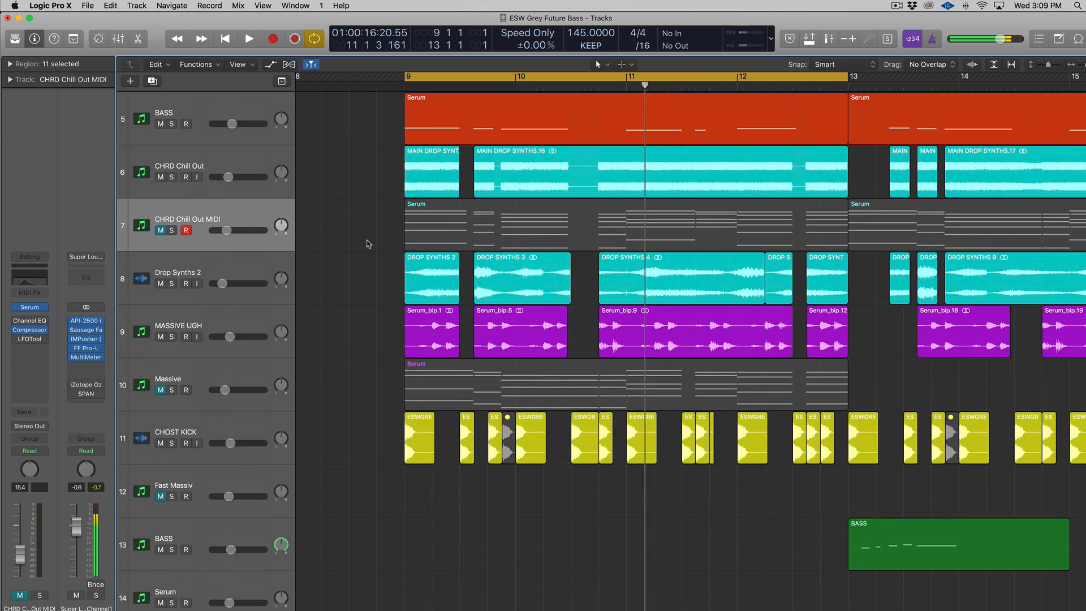
# Step: Solo the 15 CHOST KICK regions on track 11
pyautogui.click(415, 233)
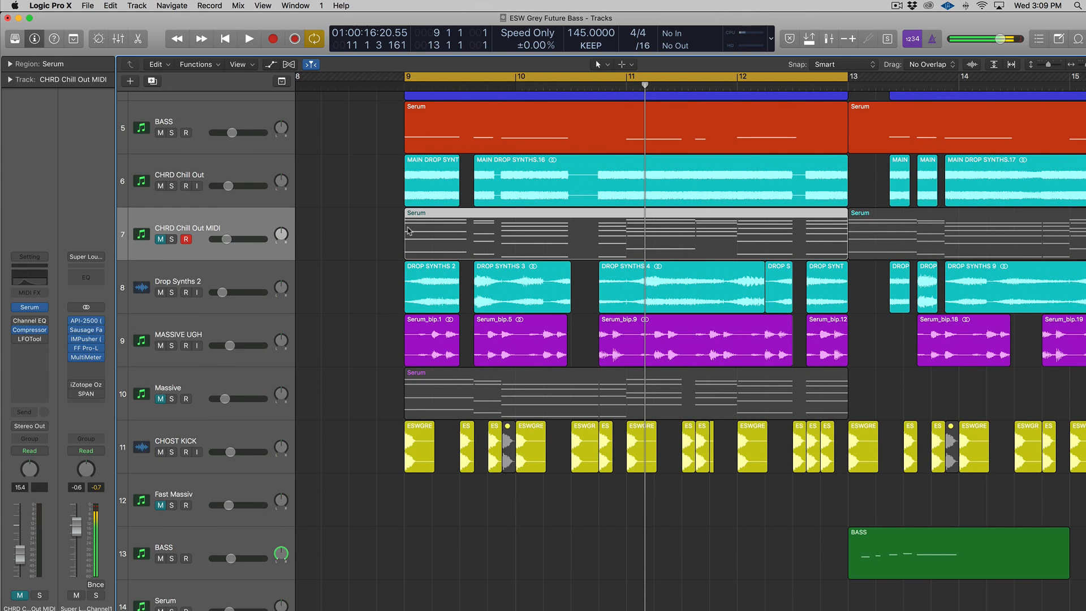
pyautogui.moveTo(349, 452); pyautogui.dragTo(832, 462)
pyautogui.hotkey('ctrl', 's')
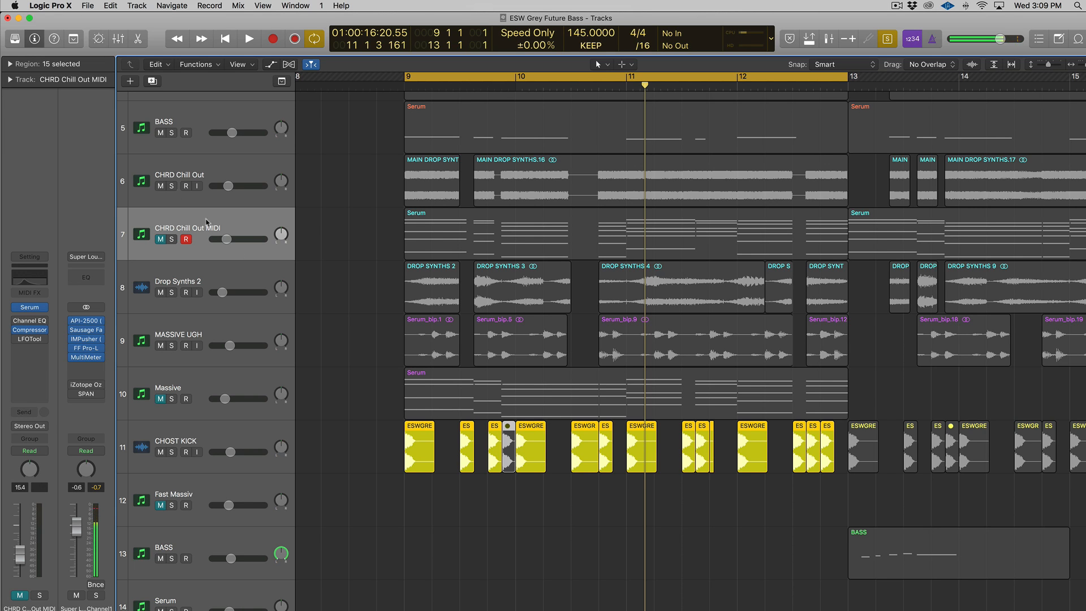
# Step: Check the chord Compressor's Audio 12 side-chain, then reselect the kicks from bar 9 to 13
pyautogui.click(238, 231)
pyautogui.click(29, 330)
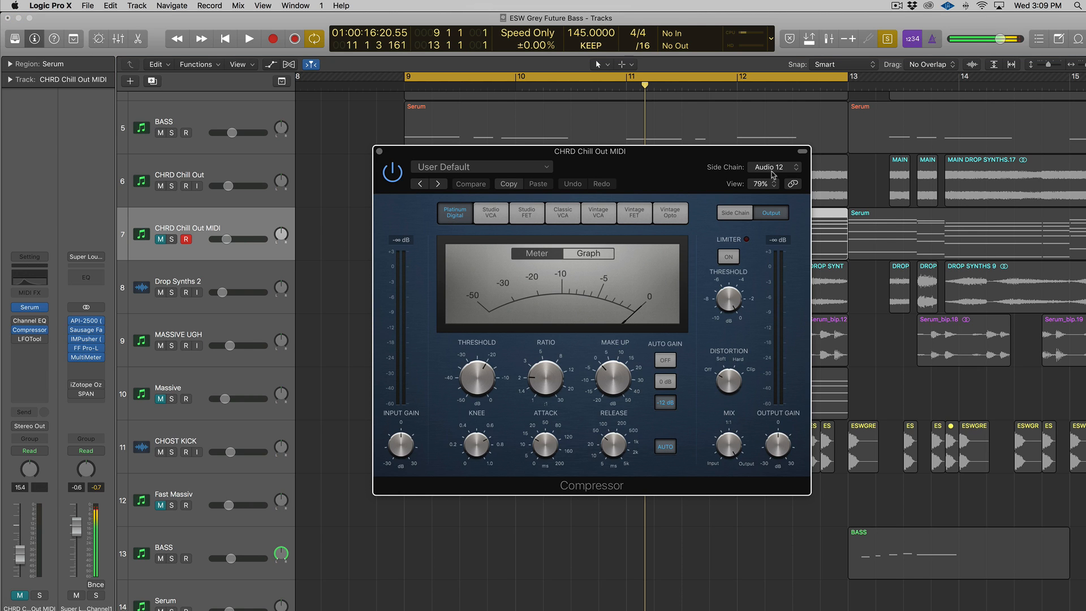
pyautogui.click(379, 151)
pyautogui.moveTo(383, 452); pyautogui.dragTo(843, 456)
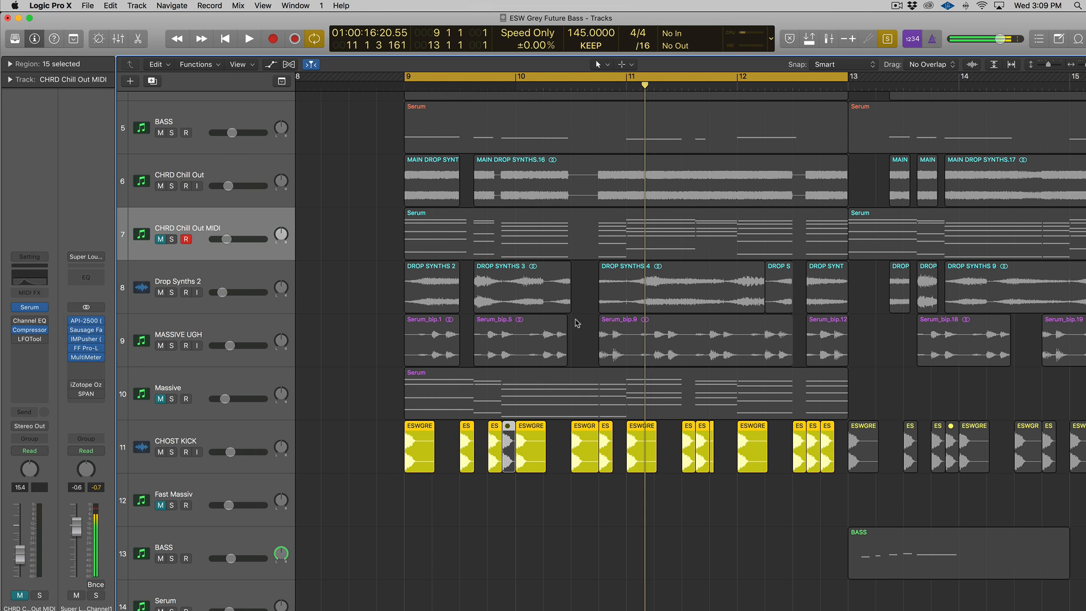
# Step: Unmute CHRD Chill Out MIDI, audition from just past bar 10, then clear the solo
pyautogui.scroll(10, 472, 499)
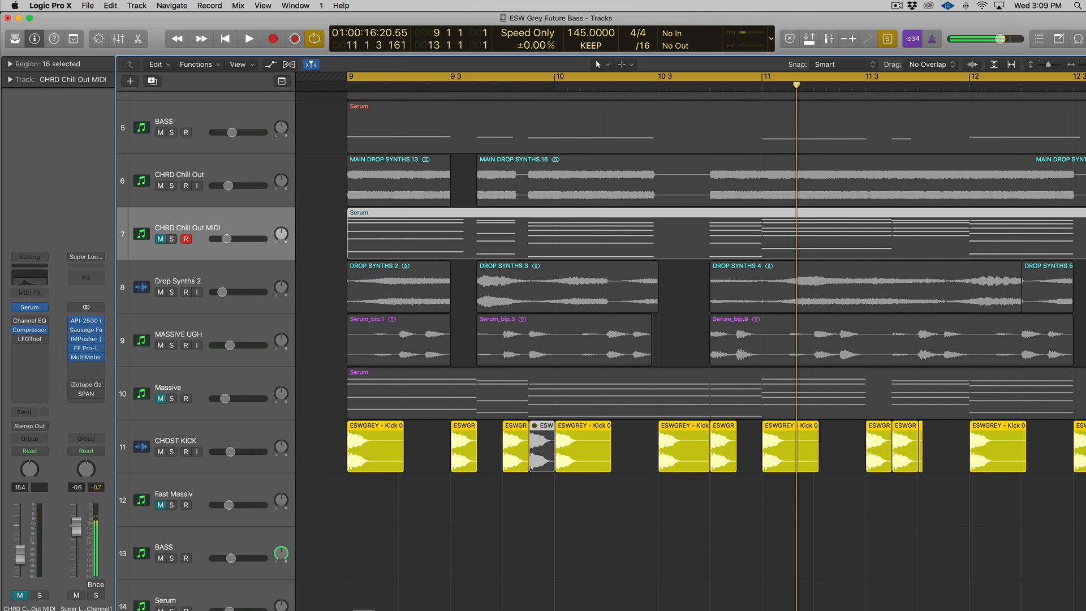
pyautogui.click(161, 238)
pyautogui.click(554, 89)
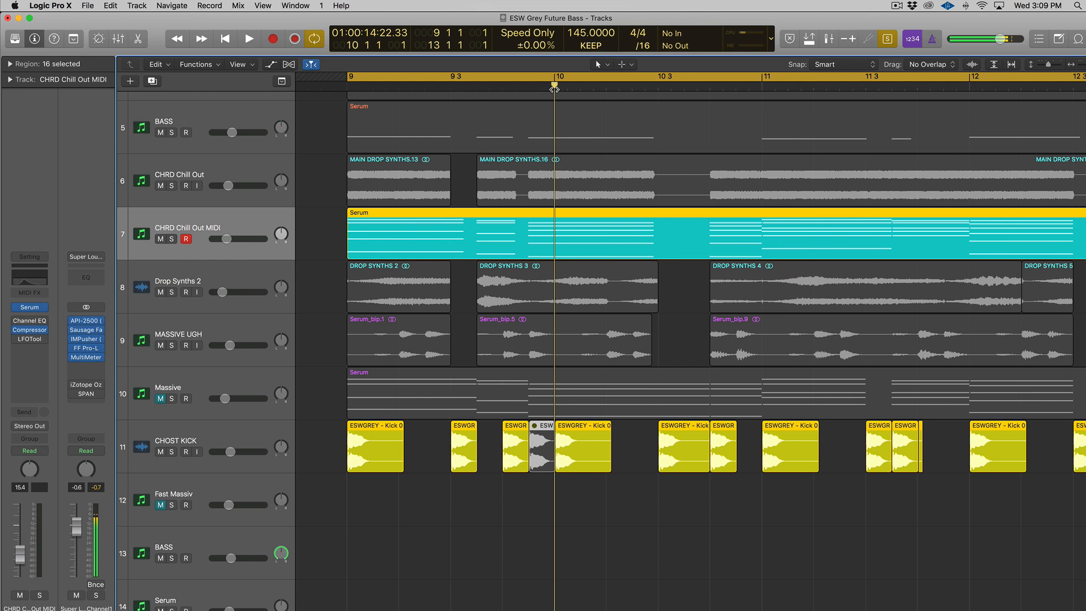
pyautogui.moveTo(554, 88); pyautogui.dragTo(554, 89)
pyautogui.hotkey('ctrl', 's')
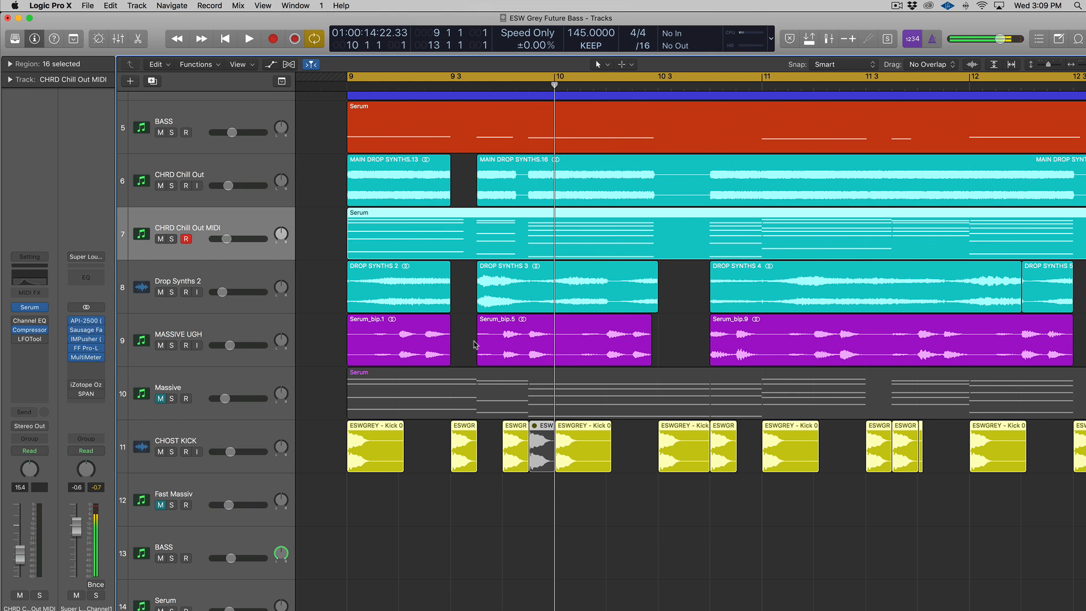
pyautogui.press('super+Left')
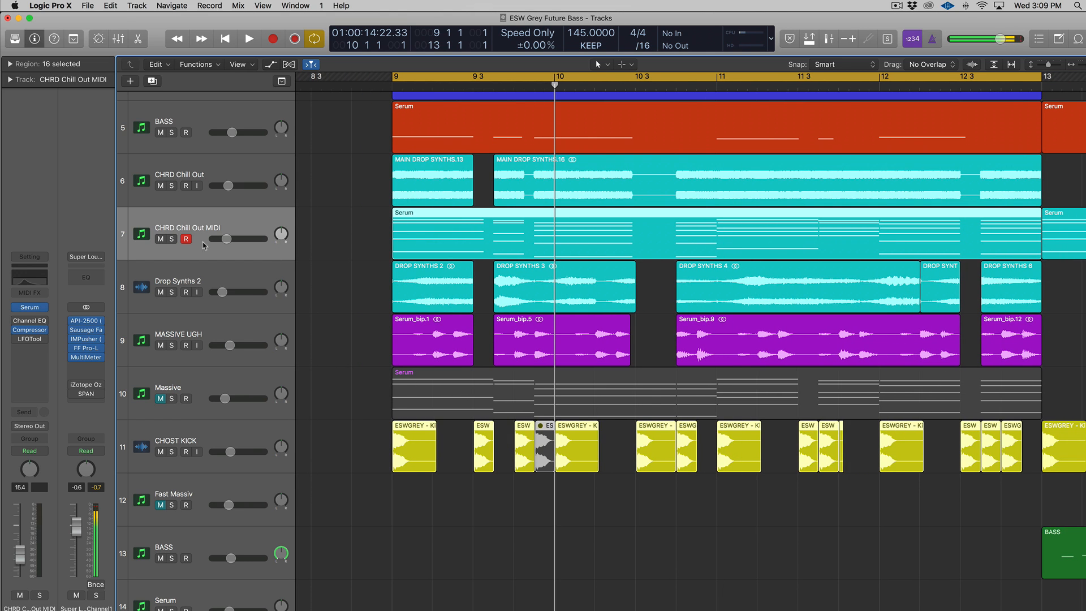
# Step: Re-mute CHRD Chill Out MIDI, solo the CHRD Chill Out regions and play from bar 9
pyautogui.click(189, 225)
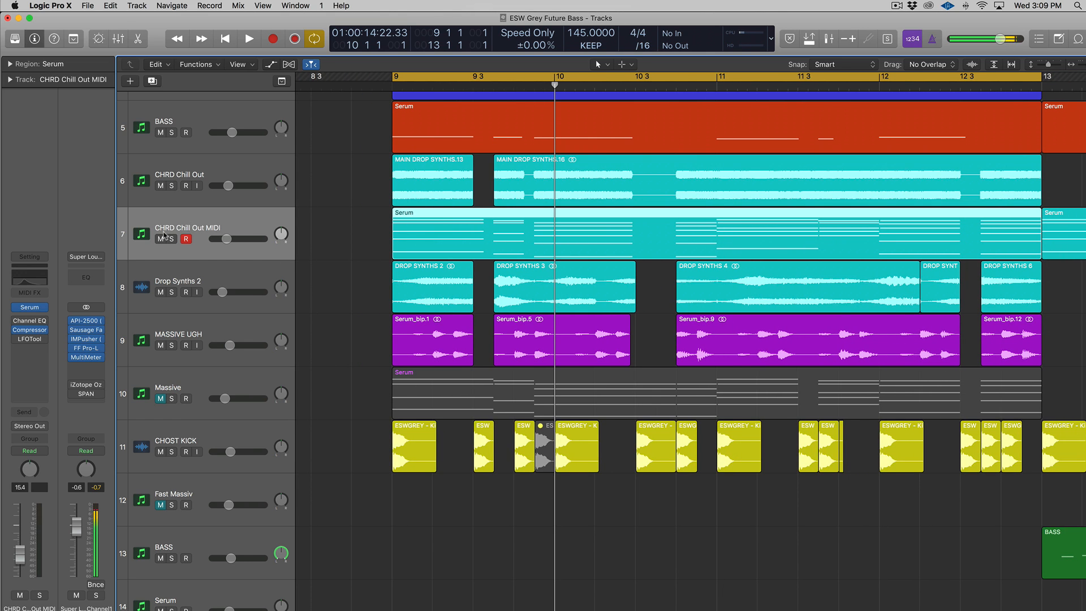
pyautogui.click(161, 238)
pyautogui.click(215, 181)
pyautogui.hotkey('ctrl', 's')
pyautogui.press('space')
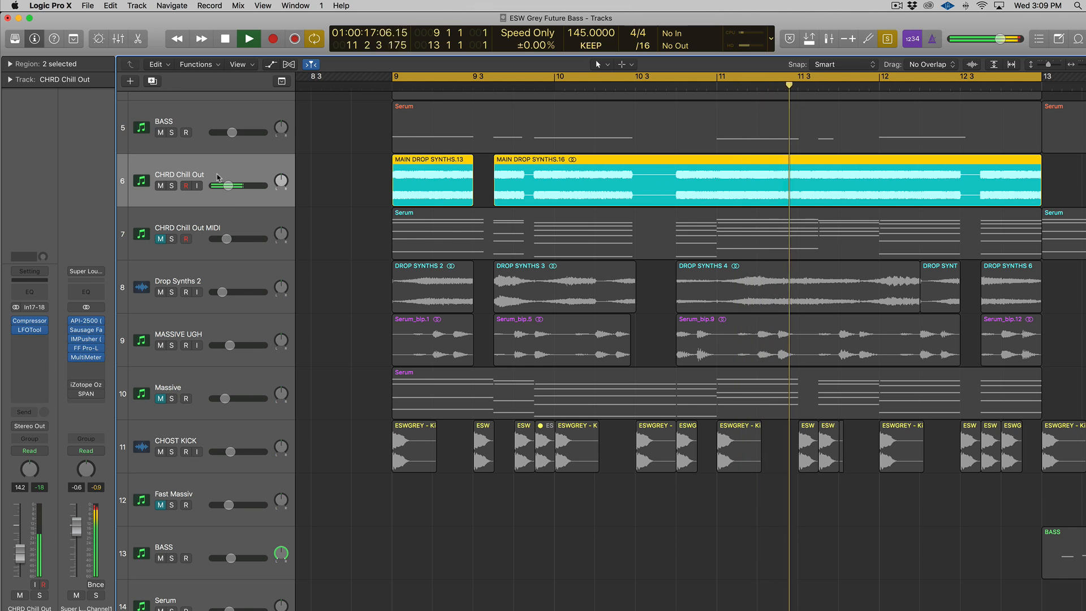
# Step: Stop the soloed playback and drag MAIN DROP SYNTHS.13's end to meet .16
pyautogui.hotkey('ctrl', 's')
pyautogui.press('space')
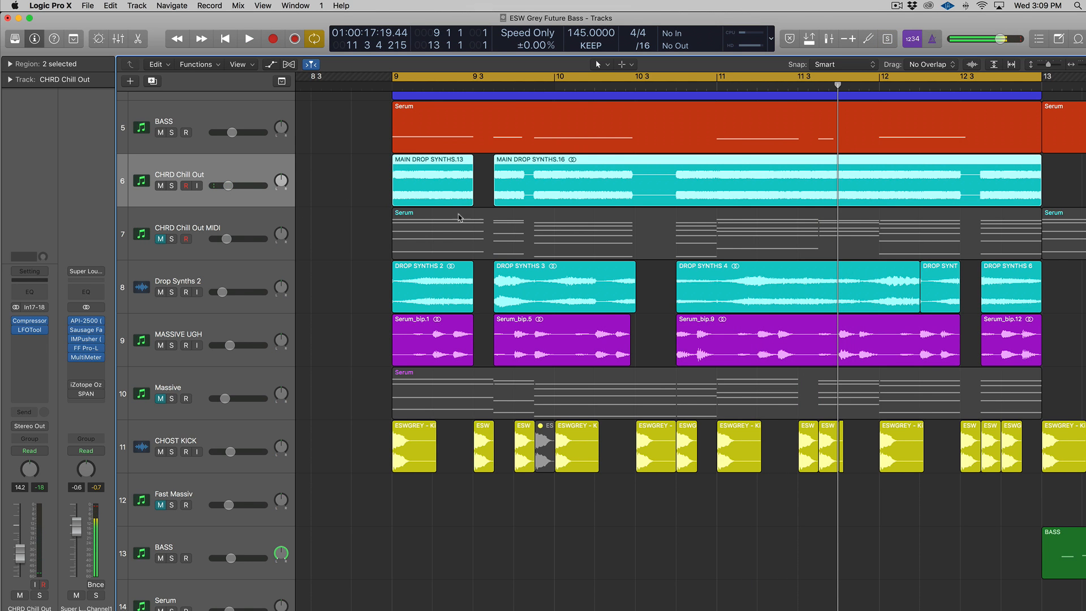
pyautogui.press('super+Down')
pyautogui.press('super+Down')
pyautogui.press('super+Right')
pyautogui.press('super+Right')
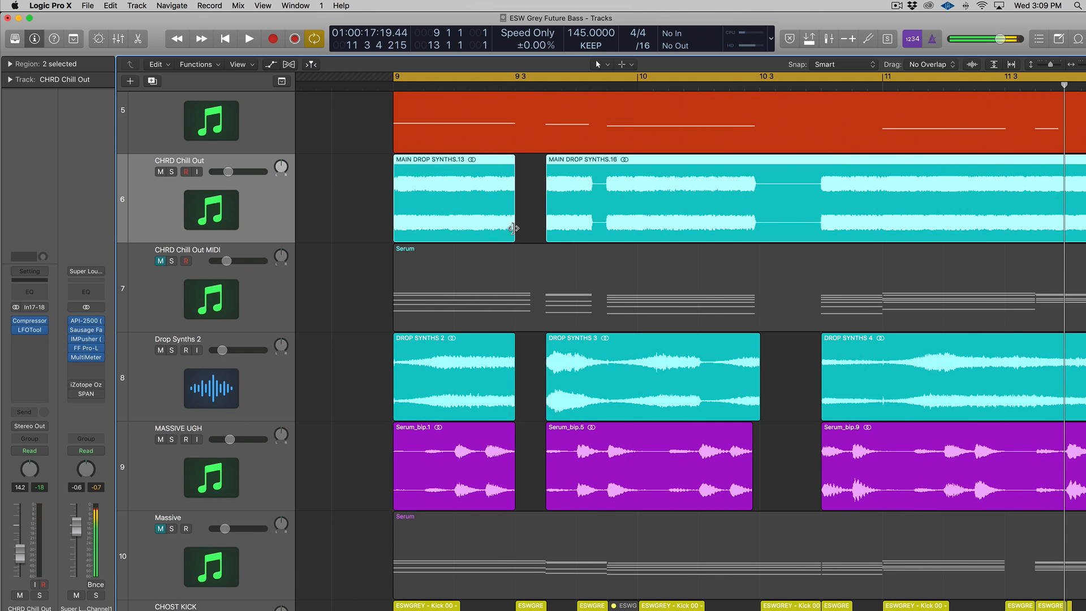
pyautogui.moveTo(512, 229); pyautogui.dragTo(545, 228)
pyautogui.scroll(-1, 545, 228)
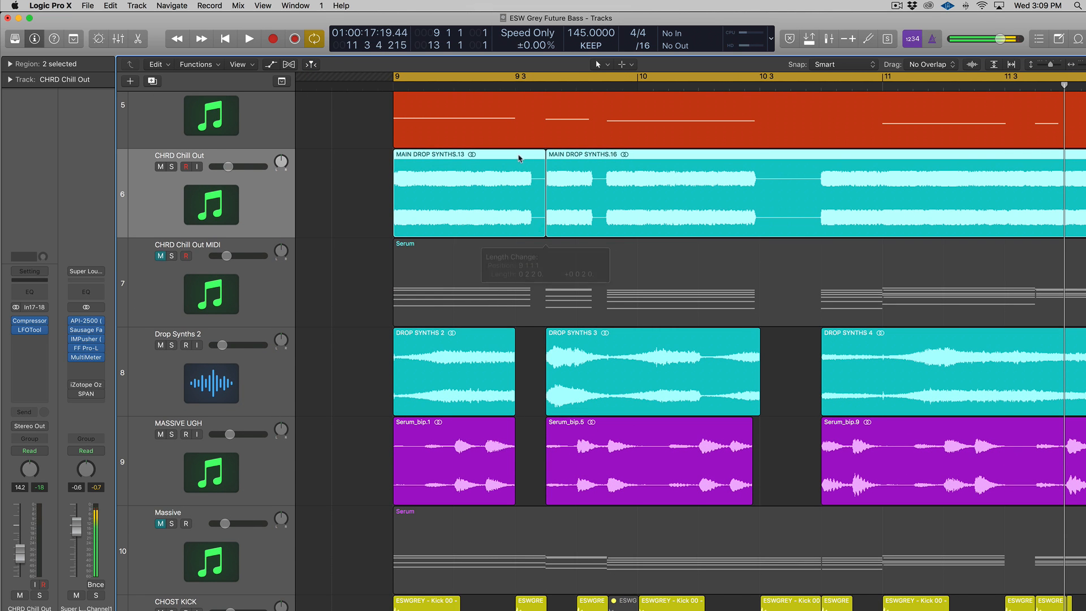
# Step: Undo the lengthening so MAIN DROP SYNTHS.13 ends at bar 9 beat 3 again
pyautogui.click(515, 99)
pyautogui.scroll(-3, 509, 429)
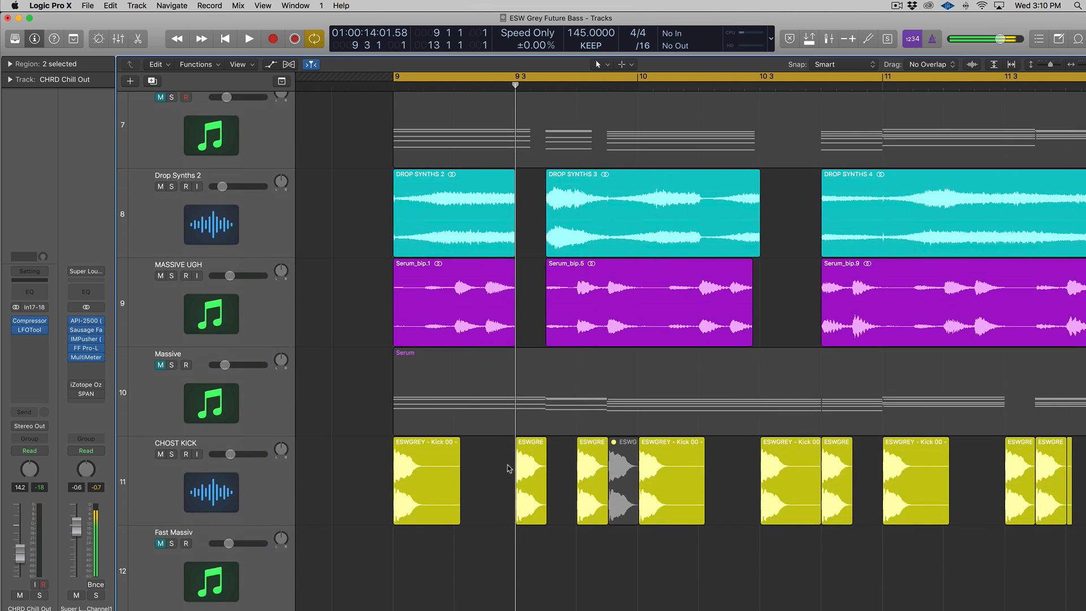
pyautogui.click(521, 497)
pyautogui.scroll(2, 529, 484)
pyautogui.scroll(3, 530, 484)
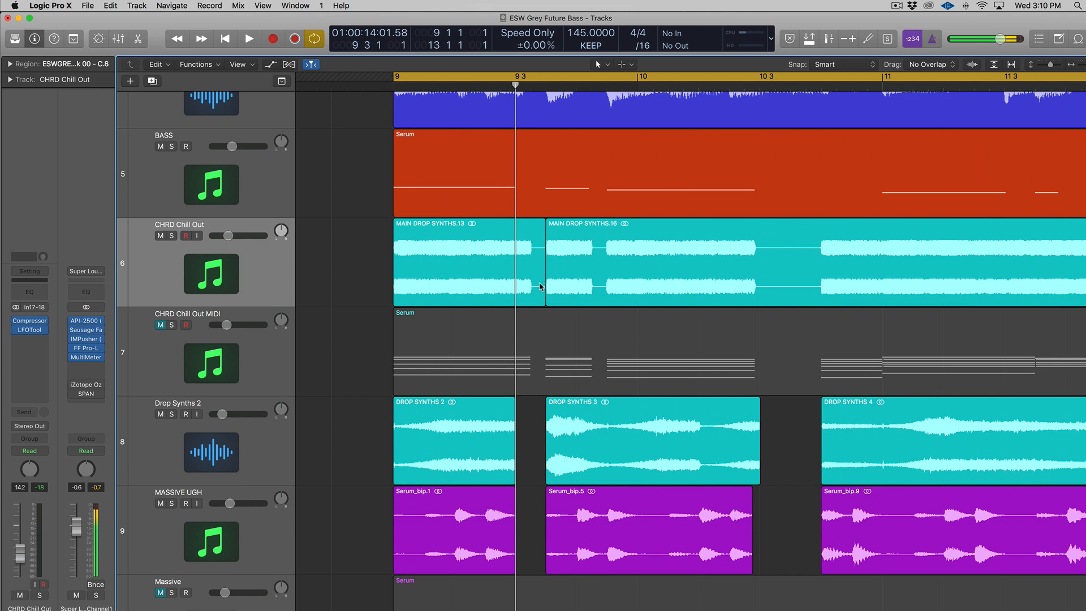
pyautogui.click(541, 282)
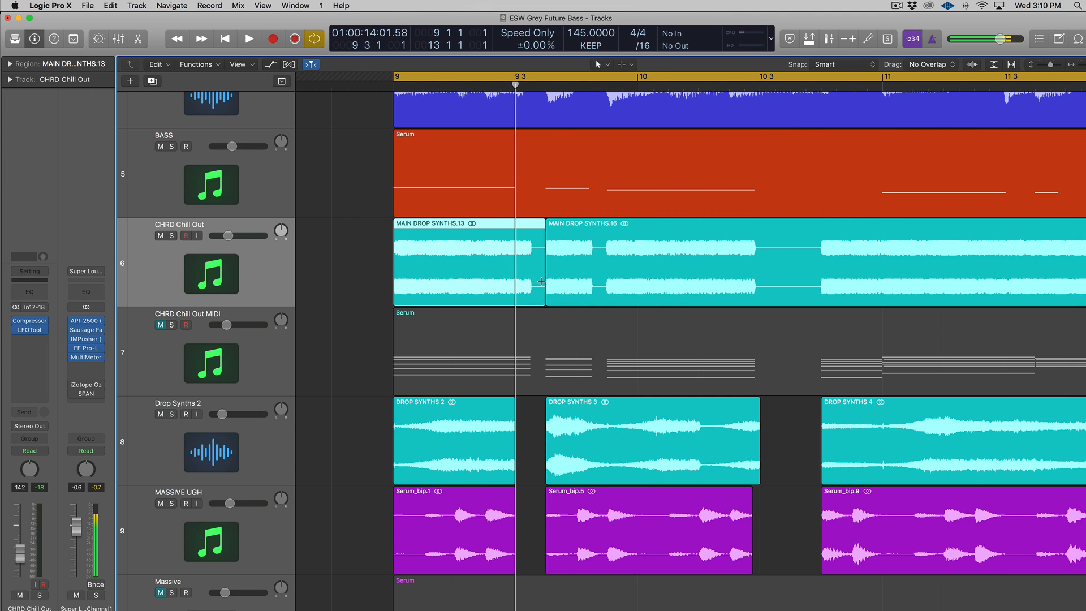
pyautogui.press('super+z')
# Step: Zoom out and select the Serum region on the Massive track
pyautogui.press('super+Left')
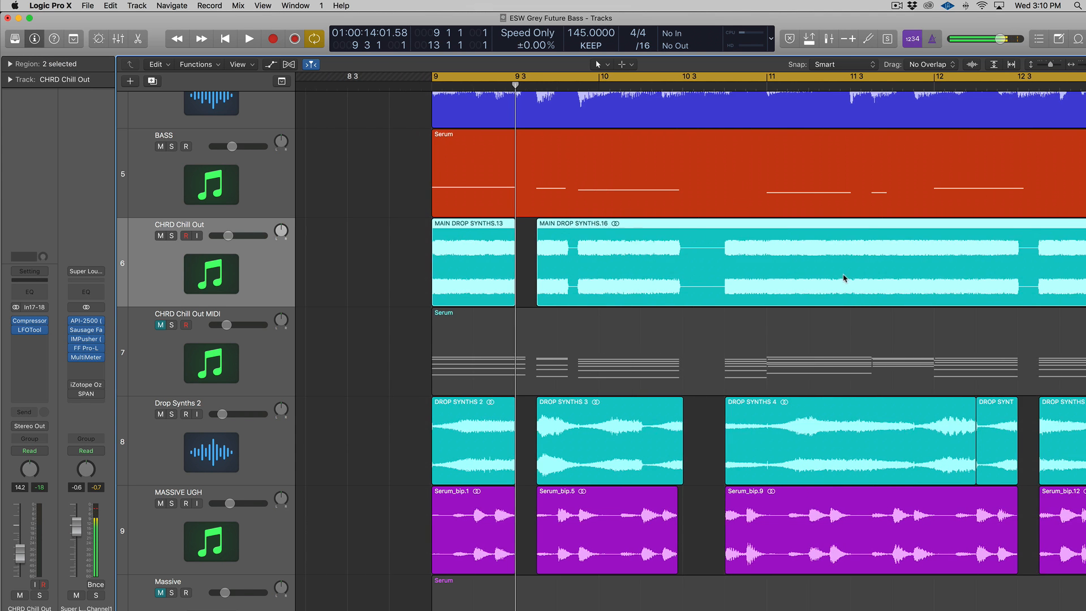
pyautogui.scroll(-6, 842, 278)
pyautogui.click(648, 467)
pyautogui.moveTo(388, 430); pyautogui.dragTo(759, 453)
pyautogui.scroll(5, 759, 454)
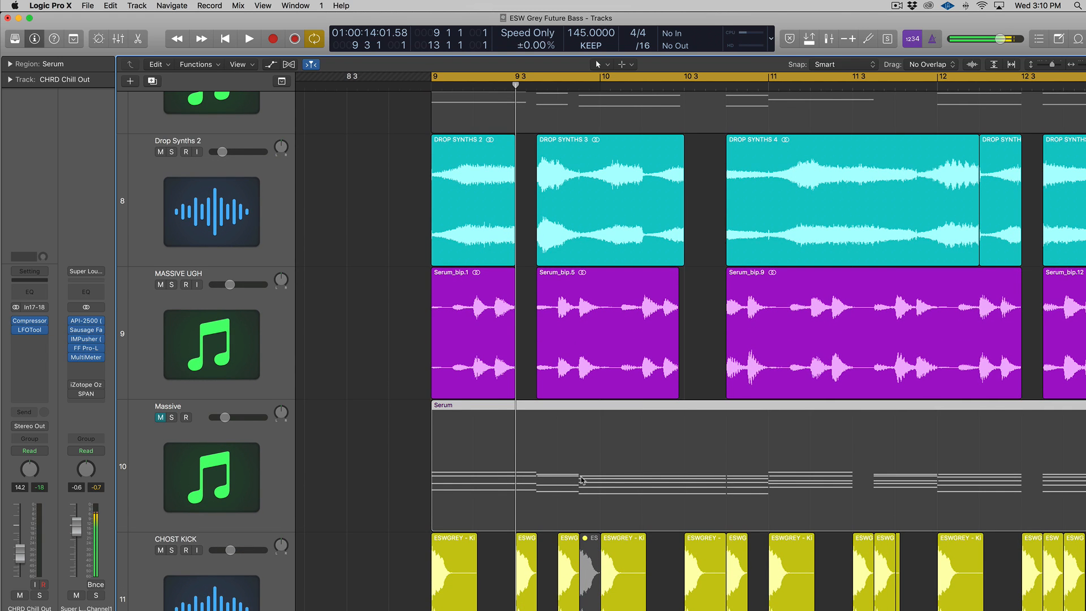
pyautogui.scroll(5, 780, 452)
pyautogui.scroll(-5, 778, 451)
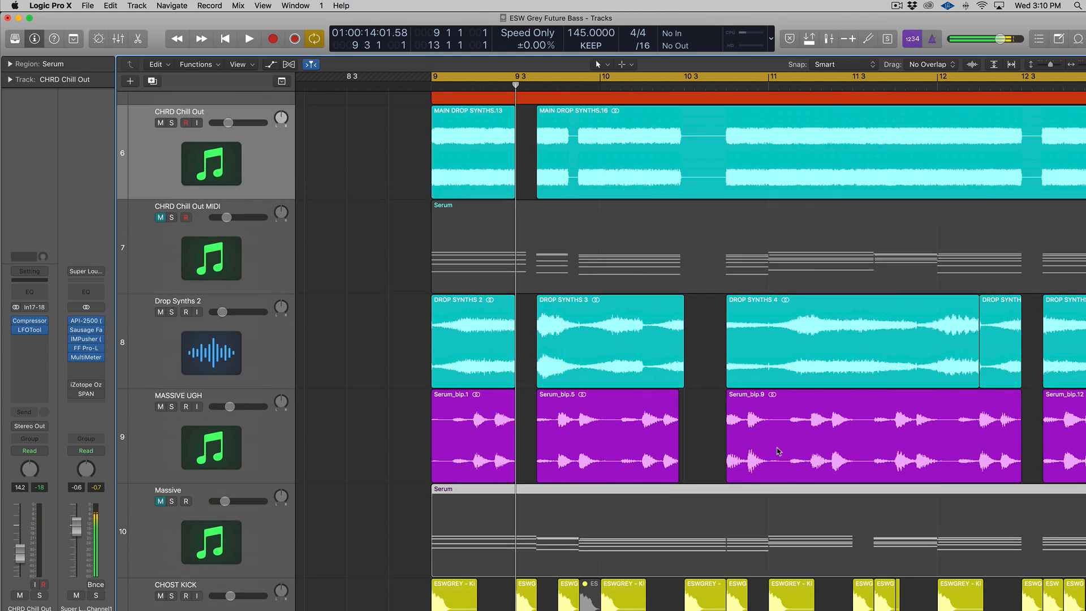
# Step: Split MAIN DROP SYNTHS.16 at bar 10 3 with the Scissors tool
pyautogui.click(628, 196)
pyautogui.press('t')
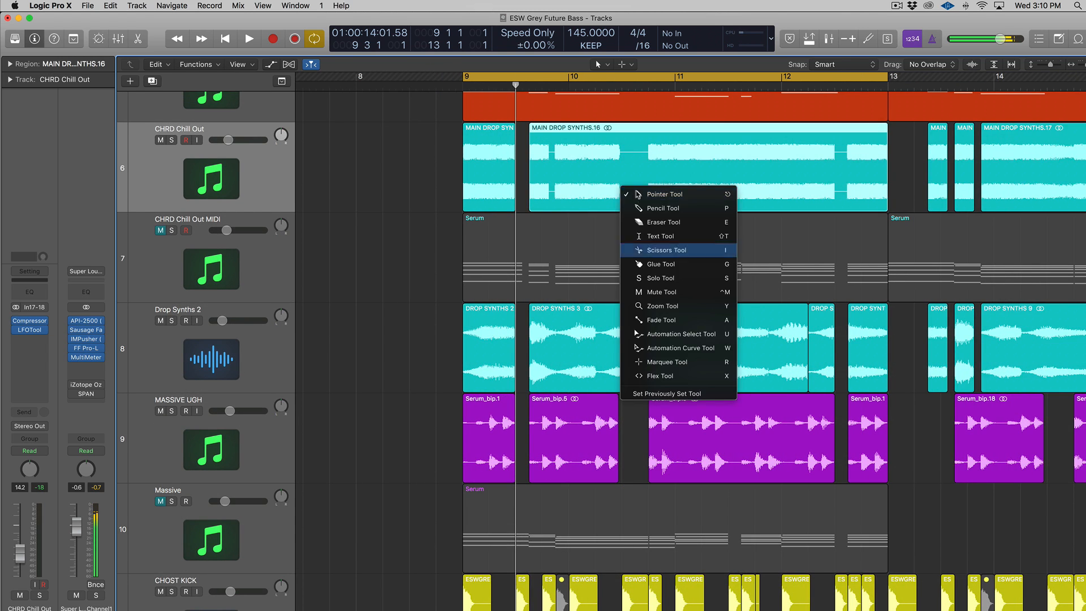
pyautogui.click(662, 250)
pyautogui.click(631, 177)
pyautogui.moveTo(631, 177); pyautogui.dragTo(647, 181)
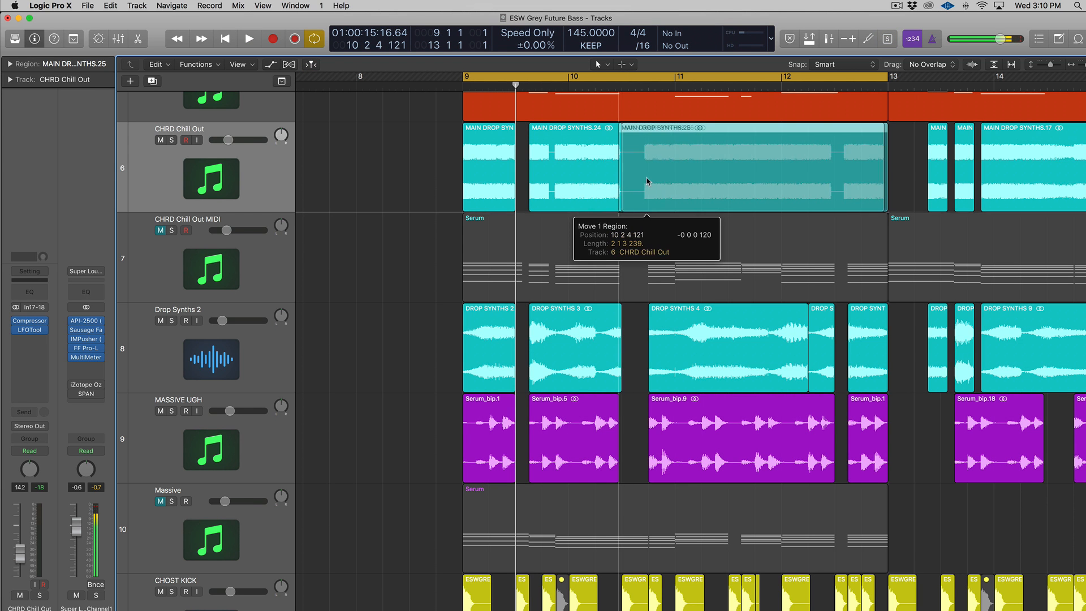
# Step: Split again at bar 10 4 and delete the short piece between the two cuts
pyautogui.press('t')
pyautogui.press('i')
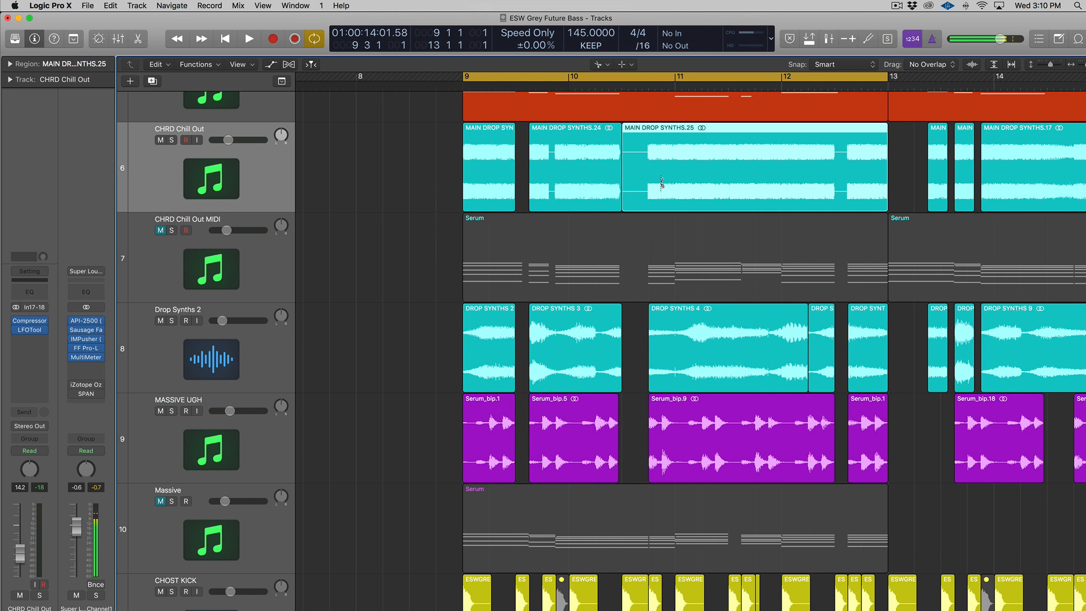
pyautogui.click(648, 182)
pyautogui.press('t')
pyautogui.press('t')
pyautogui.click(639, 165)
pyautogui.press('Delete')
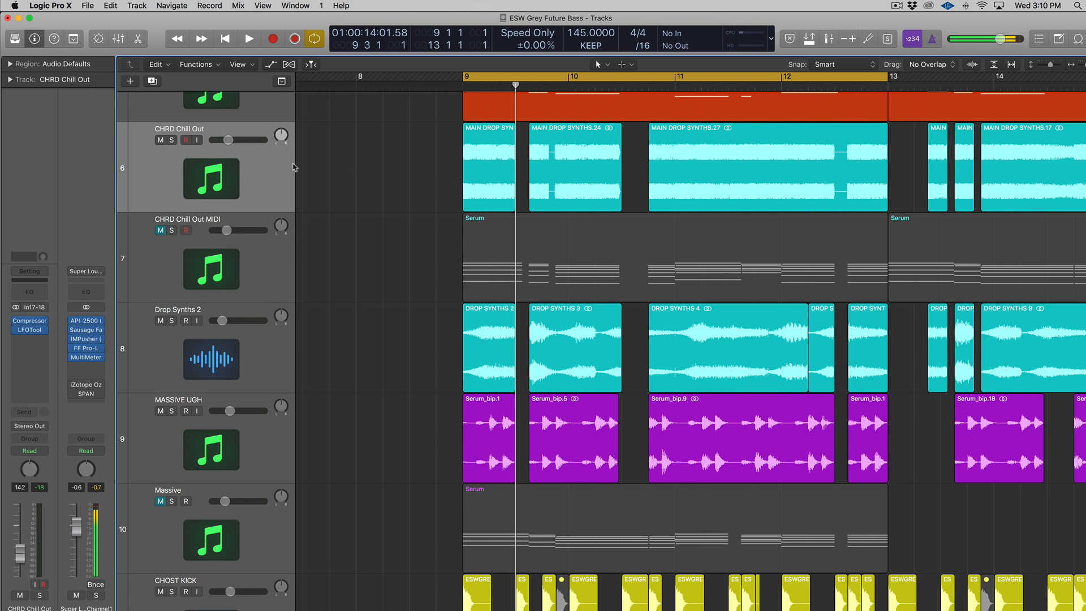
pyautogui.click(293, 181)
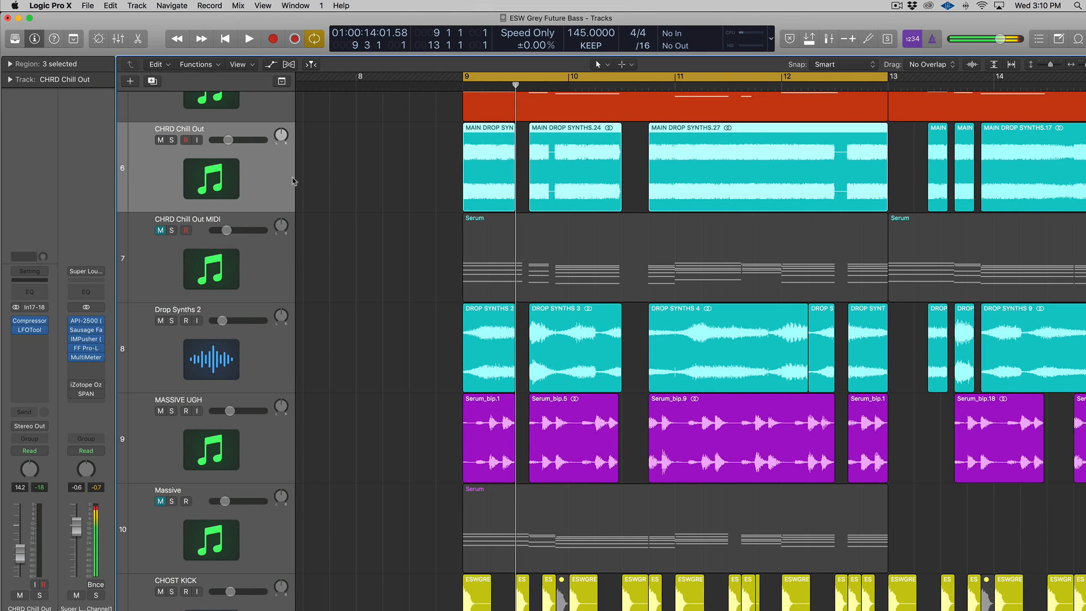
pyautogui.click(31, 317)
pyautogui.click(35, 275)
pyautogui.press('v')
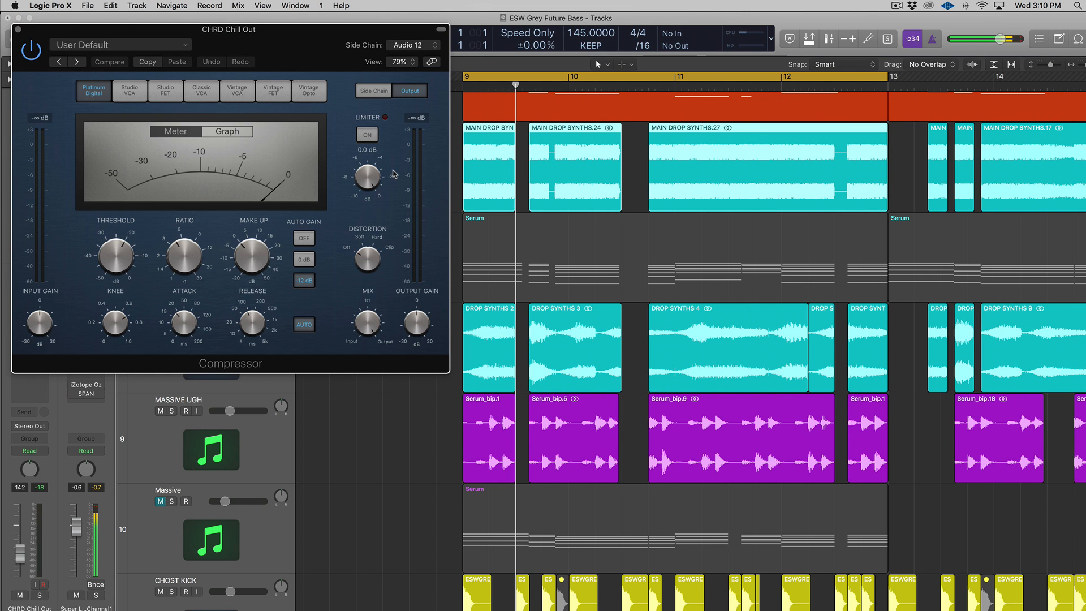
pyautogui.moveTo(128, 30); pyautogui.dragTo(250, 124)
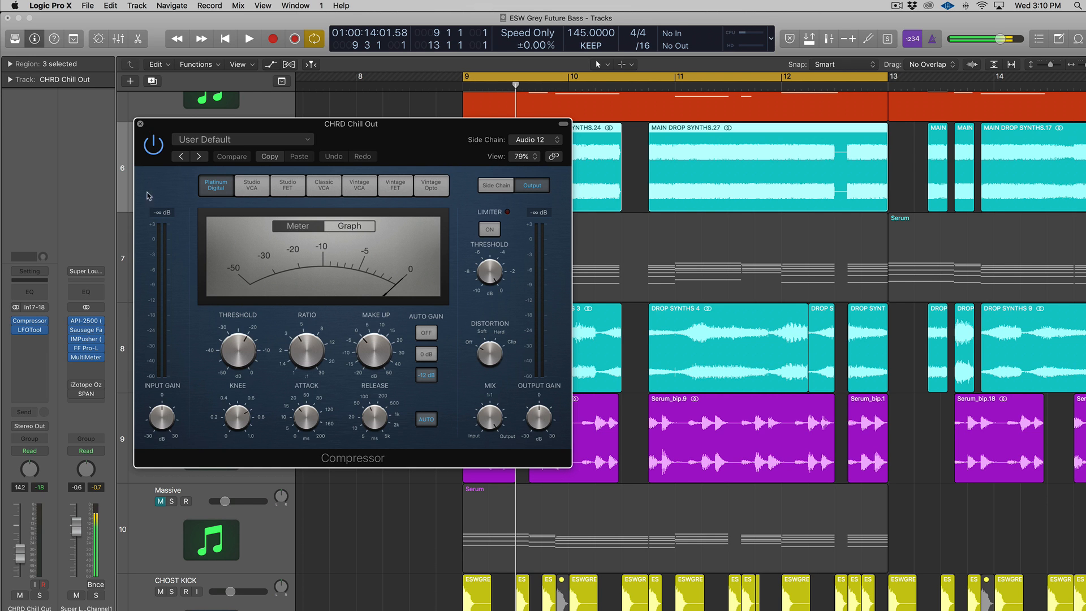
pyautogui.press('super+w')
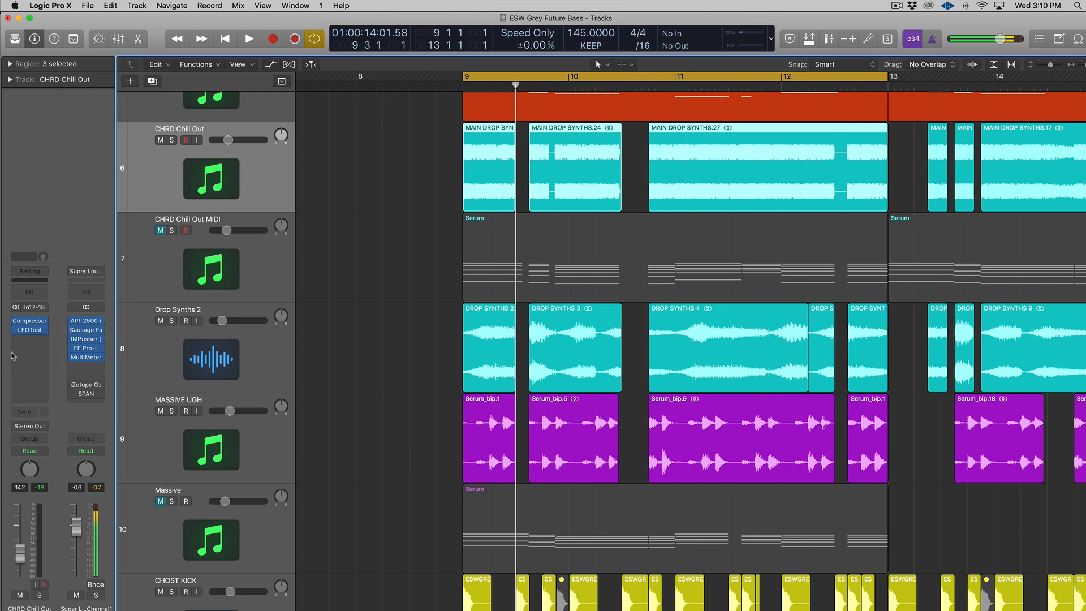
# Step: Open CHRD Chill Out's LFOTool and play the three soloed CHRD Chill Out regions
pyautogui.click(31, 330)
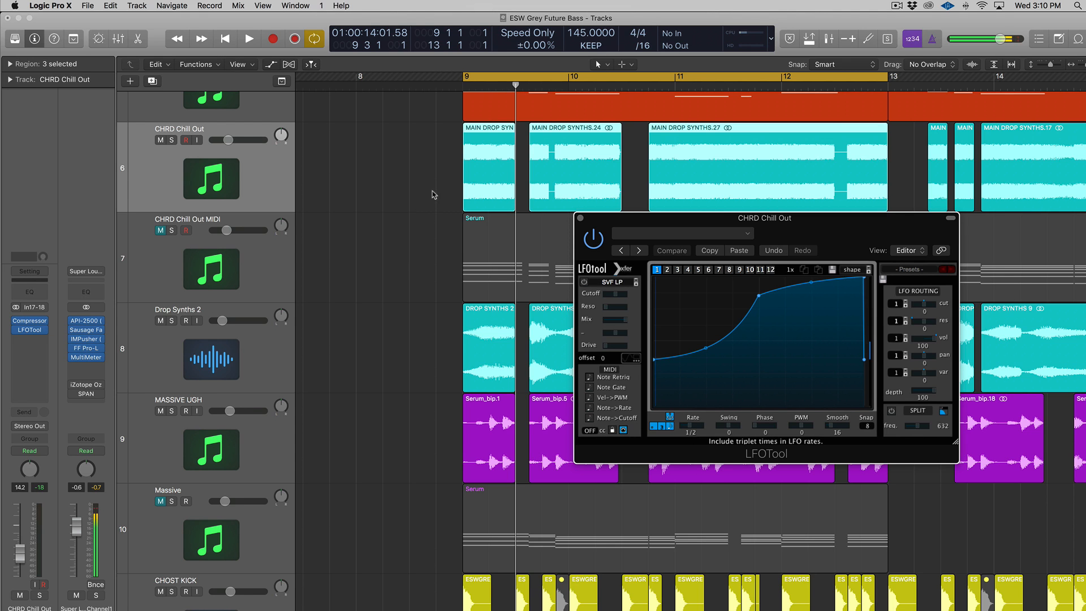
pyautogui.click(803, 205)
pyautogui.hotkey('ctrl', 's')
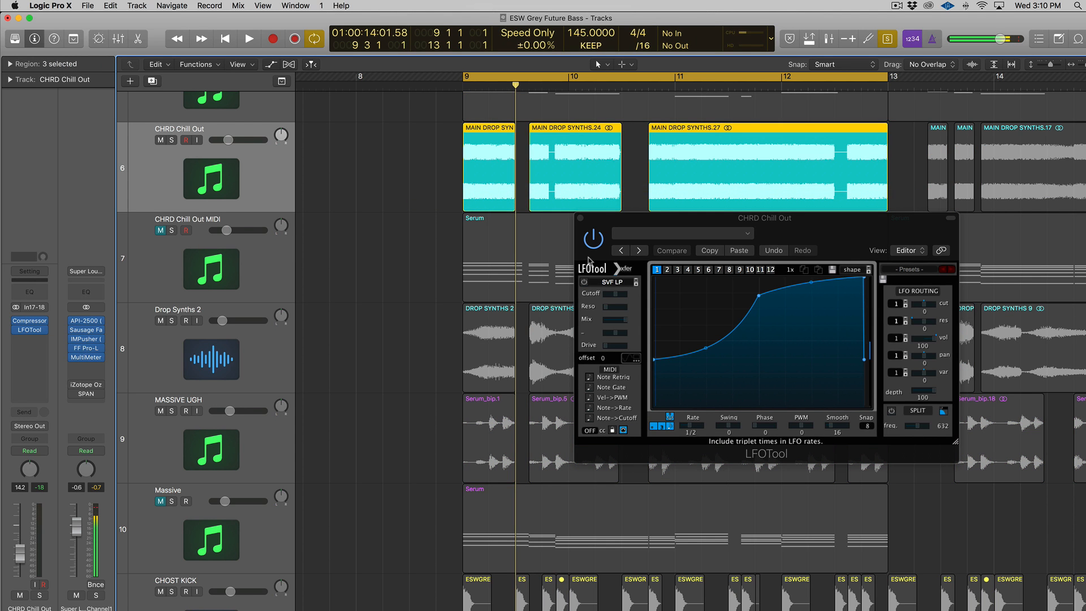
pyautogui.press('space')
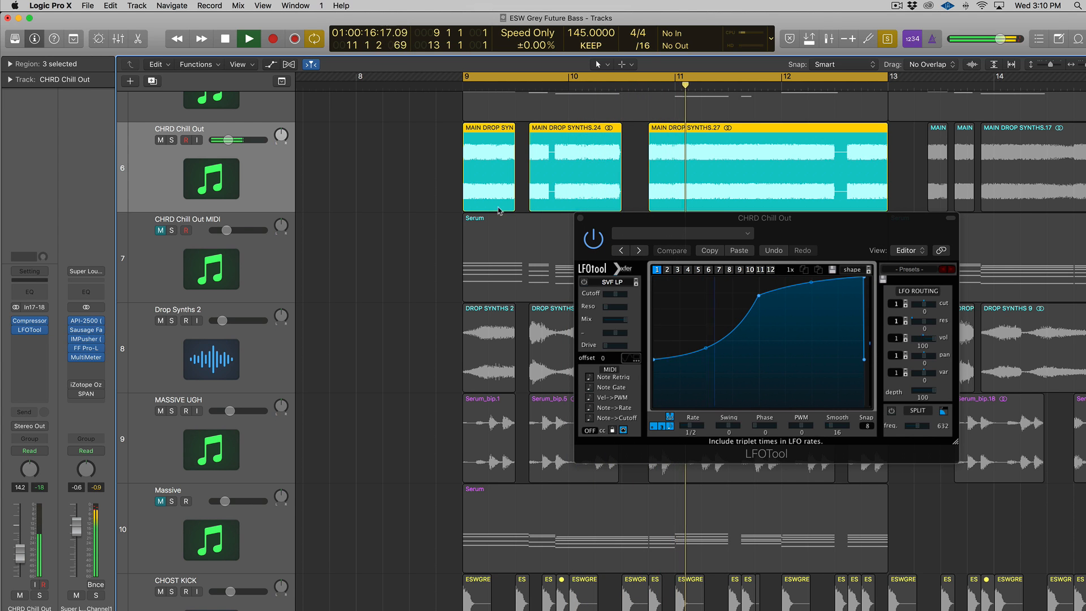
# Step: Stop playback, close the LFOTool window and clear all solos
pyautogui.moveTo(441, 594); pyautogui.dragTo(845, 595)
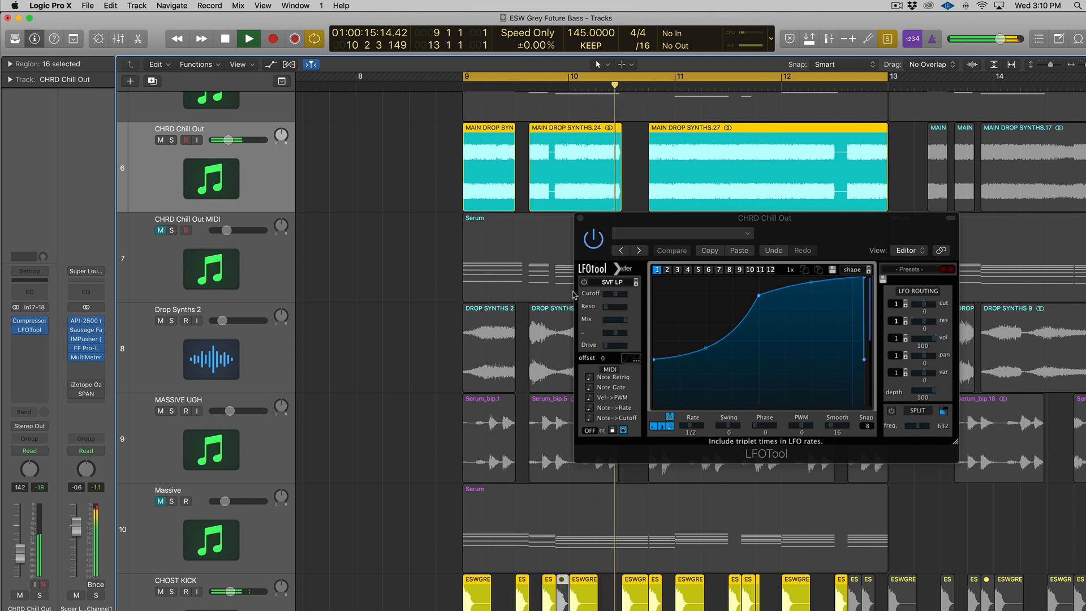
pyautogui.press('space')
pyautogui.click(580, 218)
pyautogui.hotkey('ctrl', 's')
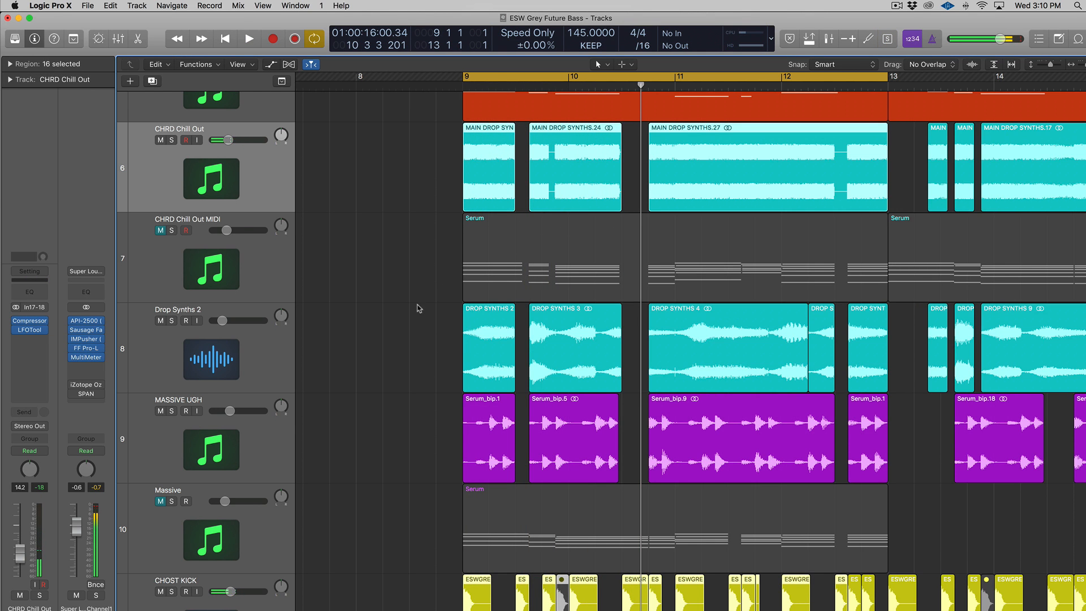
# Step: Solo the Drop Synths 2 regions and audition them from bar 9 3 3
pyautogui.scroll(-2, 416, 311)
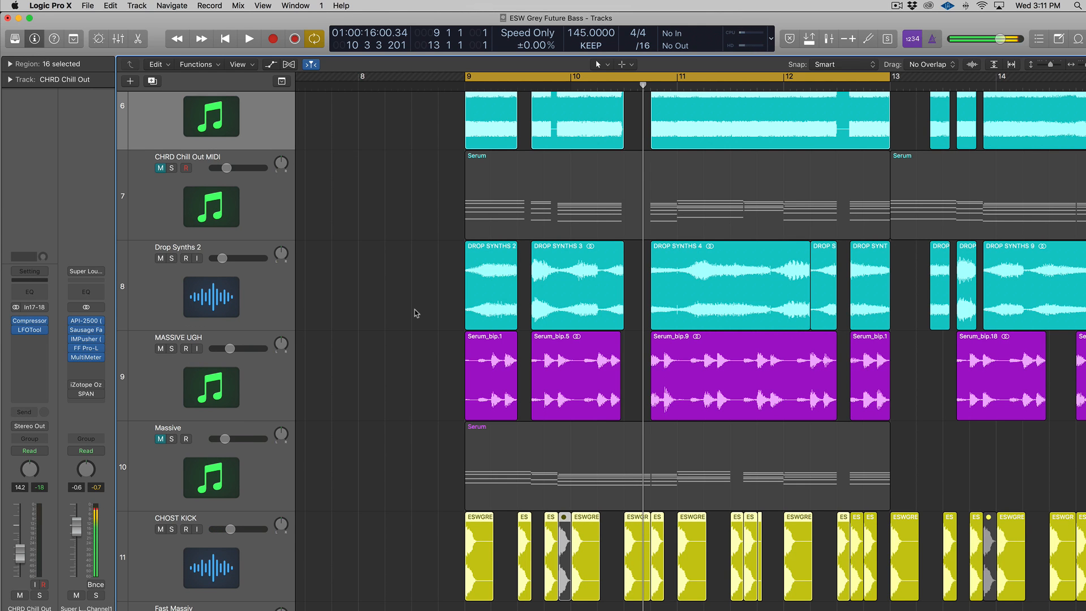
pyautogui.click(277, 296)
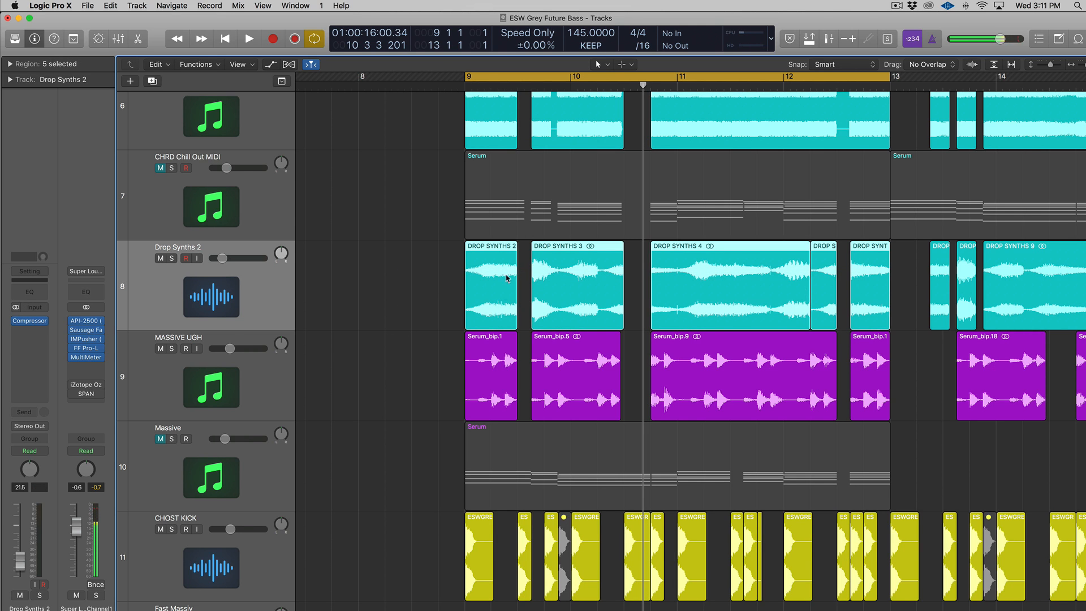
pyautogui.hotkey('ctrl', 's')
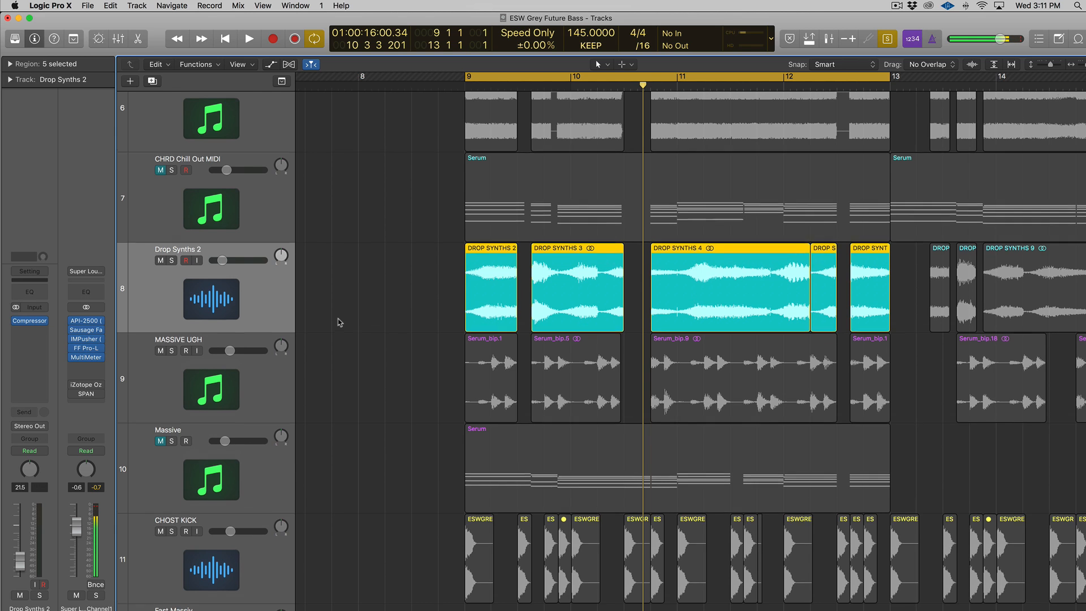
pyautogui.scroll(1, 350, 317)
pyautogui.click(537, 82)
pyautogui.moveTo(536, 84); pyautogui.dragTo(531, 85)
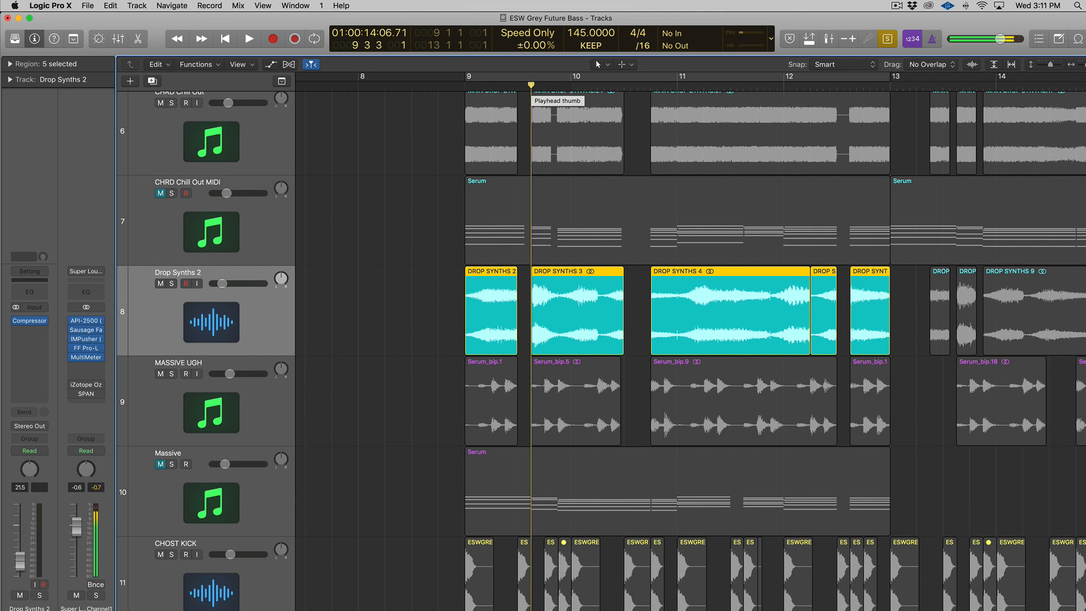
pyautogui.press('space')
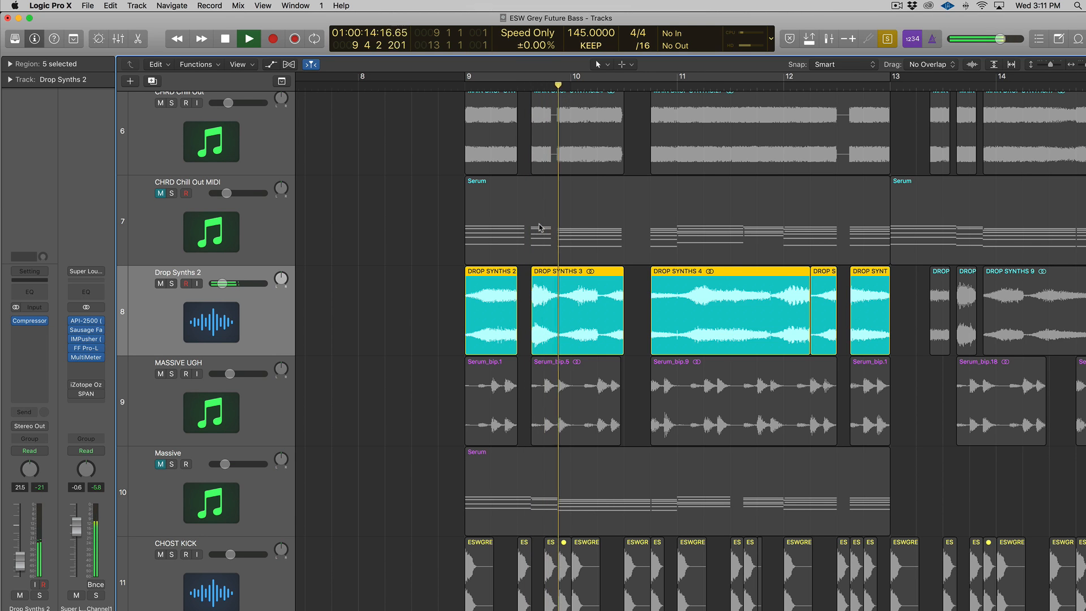
pyautogui.press('space')
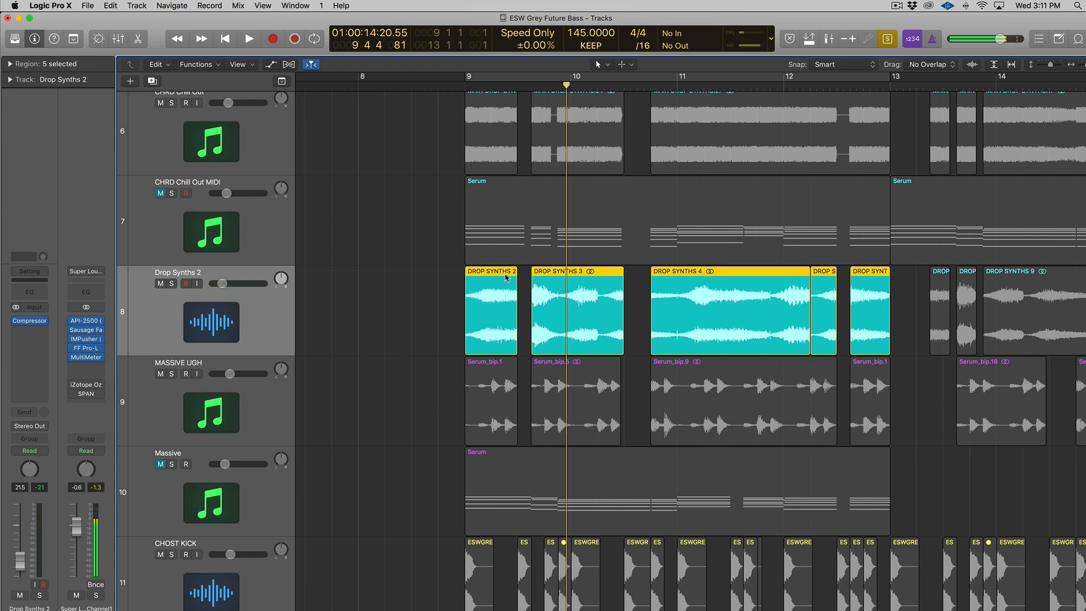
# Step: Add the CHRD Chill Out regions, set a bar 9–13 cycle and play it through
pyautogui.moveTo(436, 285); pyautogui.dragTo(871, 308)
pyautogui.scroll(3, 633, 258)
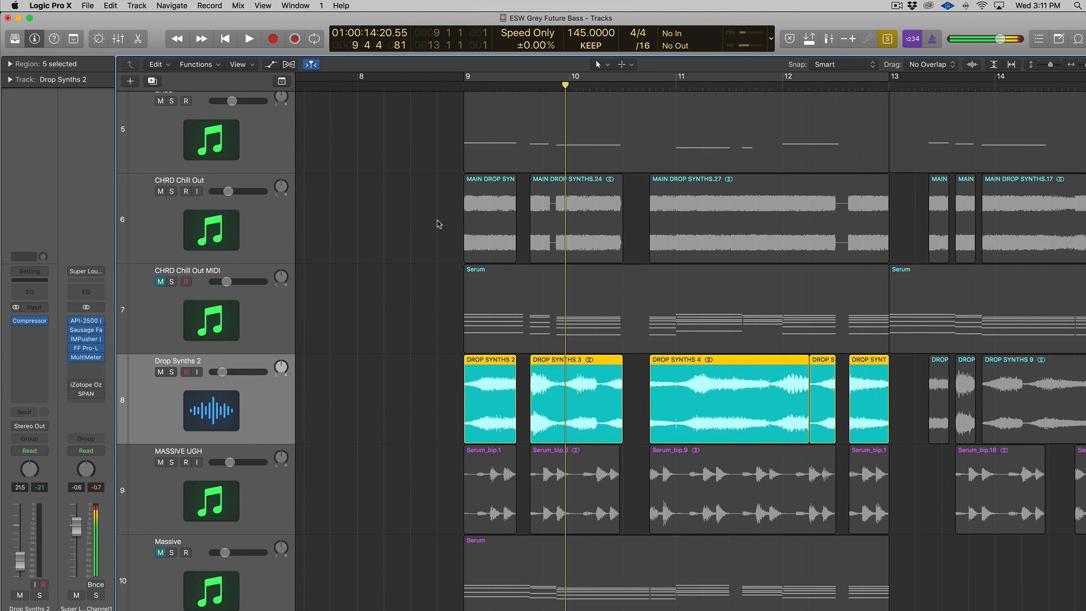
pyautogui.moveTo(437, 224); pyautogui.dragTo(812, 240)
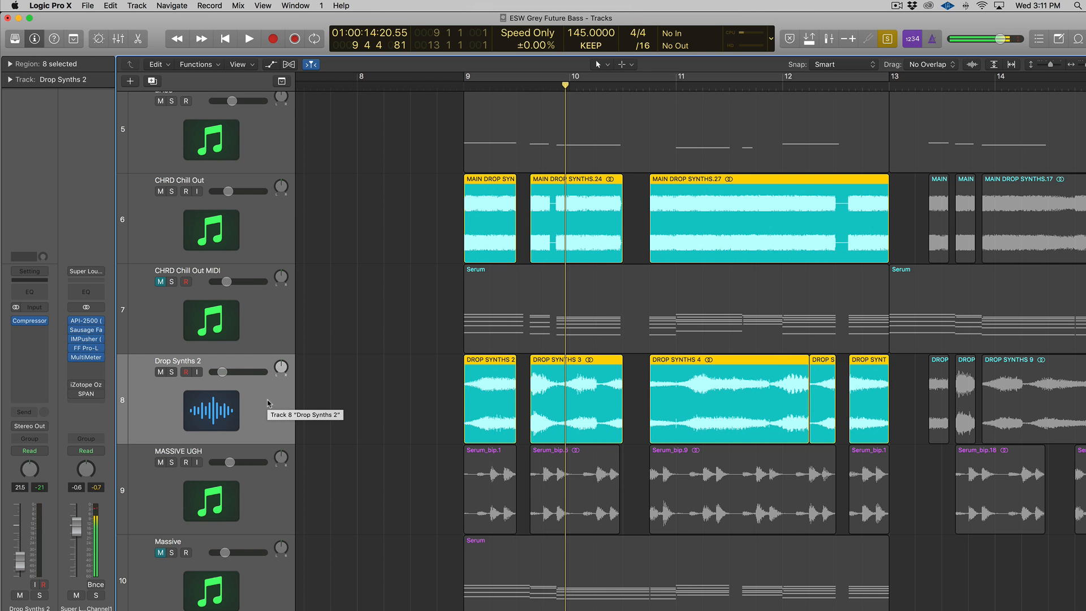
pyautogui.scroll(-2, 268, 403)
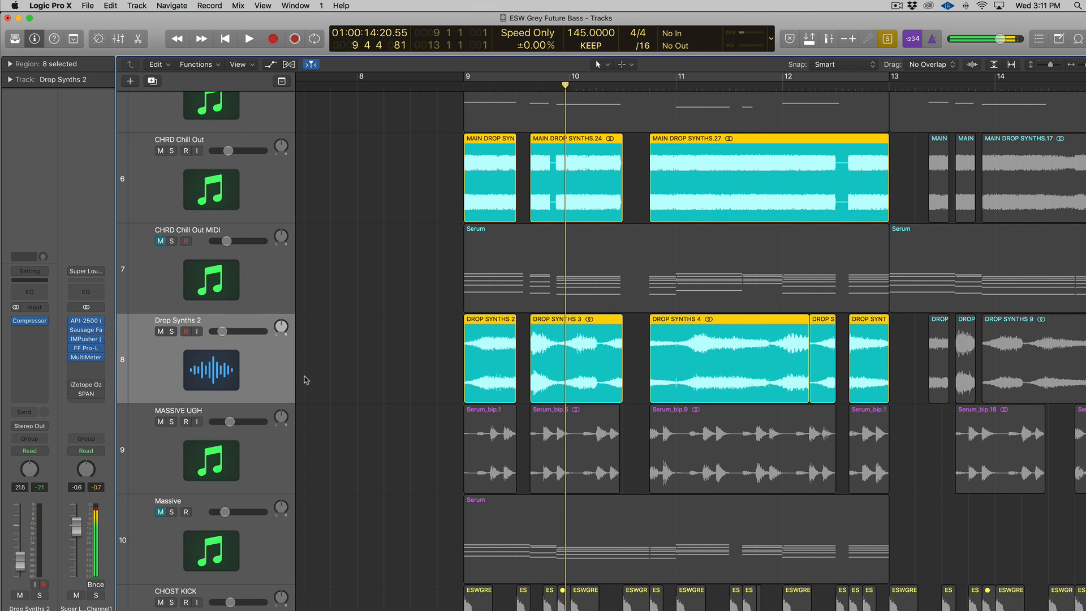
pyautogui.click(475, 76)
pyautogui.press('space')
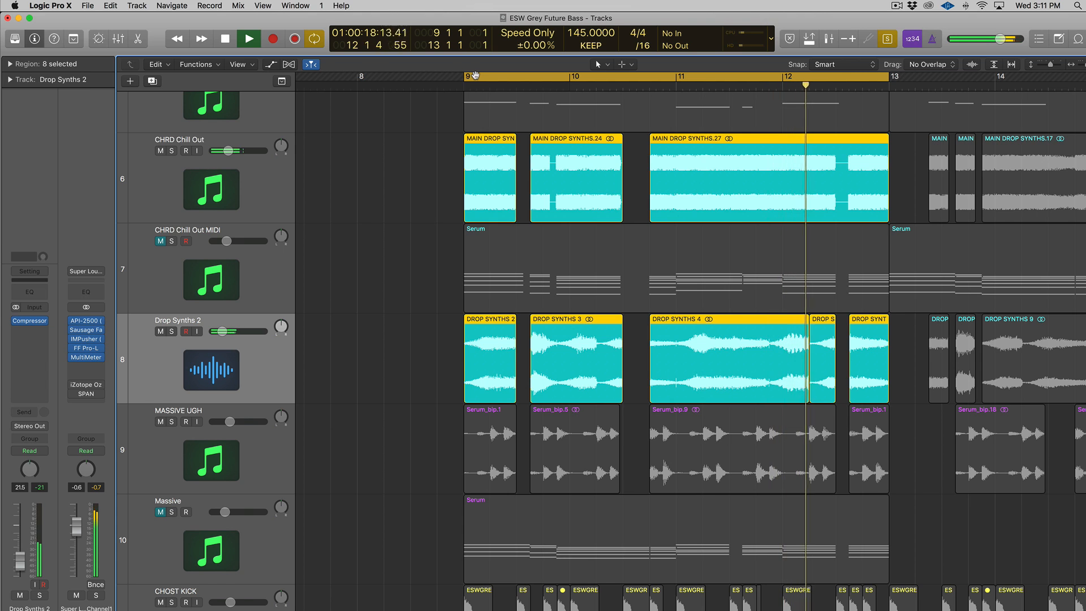
pyautogui.press('space')
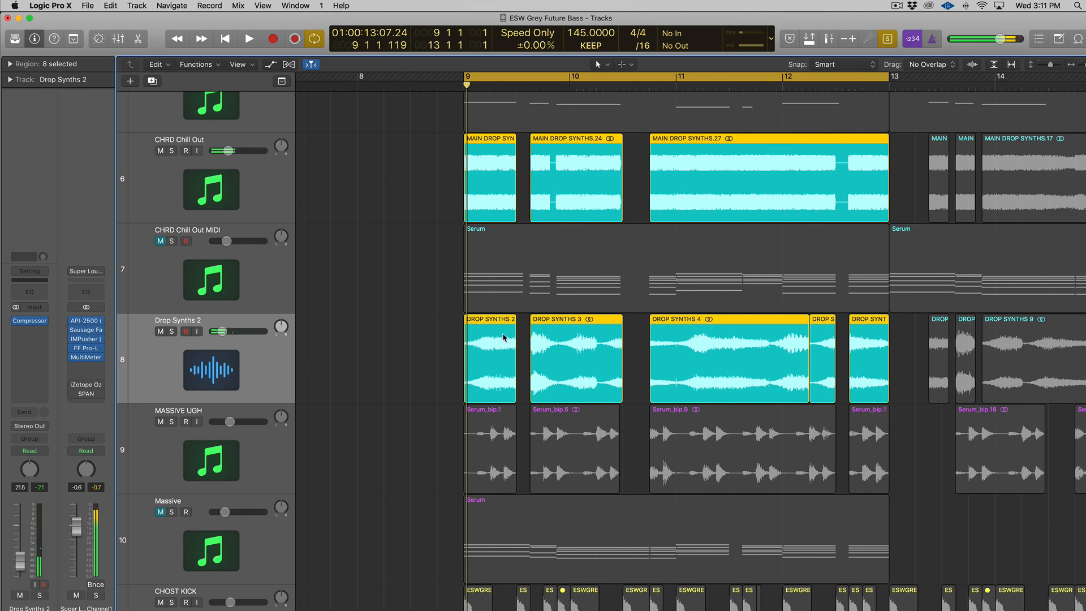
# Step: Solo the four Serum_bip regions on MASSIVE UGH
pyautogui.moveTo(384, 452); pyautogui.dragTo(898, 447)
pyautogui.hotkey('ctrl', 's')
pyautogui.scroll(1, 548, 425)
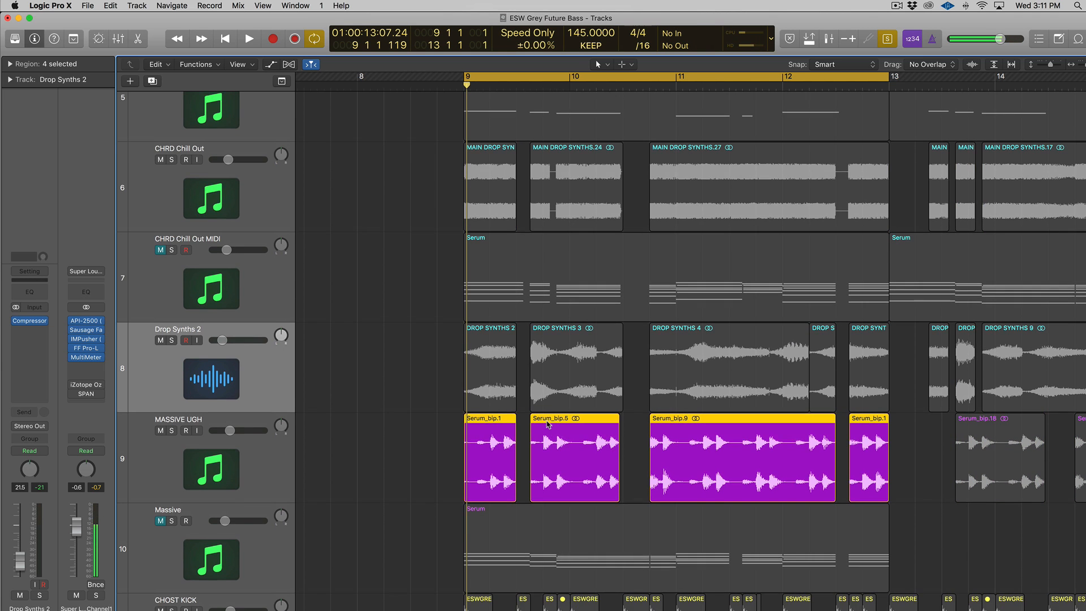
pyautogui.click(256, 460)
# Step: Select the Massive track and bypass its Channel EQ, Compressor and LFOTool plug-ins
pyautogui.scroll(-1, 256, 459)
pyautogui.click(160, 489)
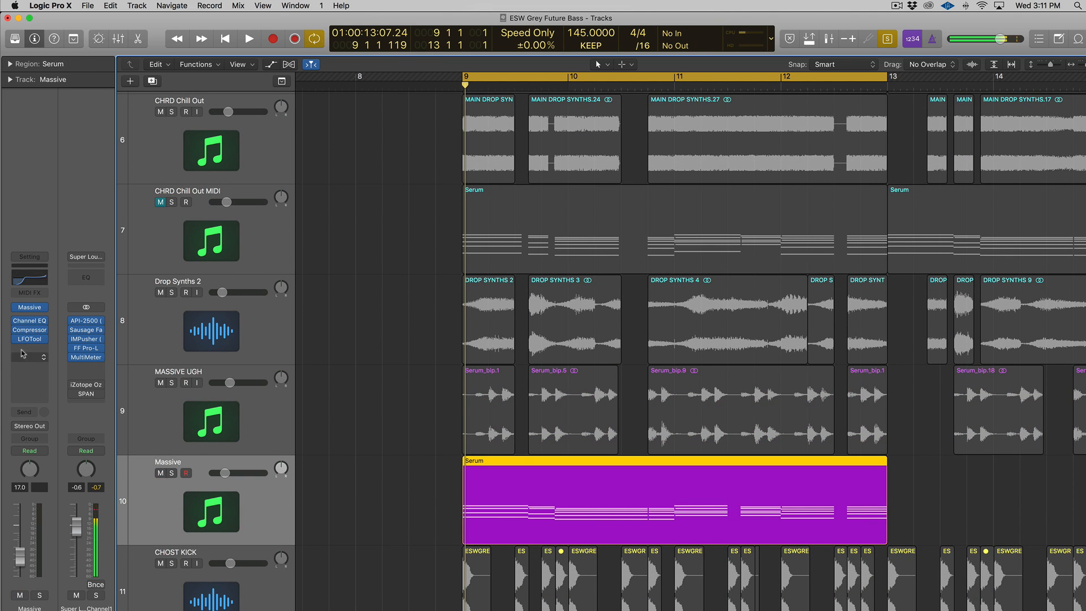
pyautogui.rightClick(15, 323)
pyautogui.click(14, 332)
pyautogui.click(15, 322)
pyautogui.click(15, 333)
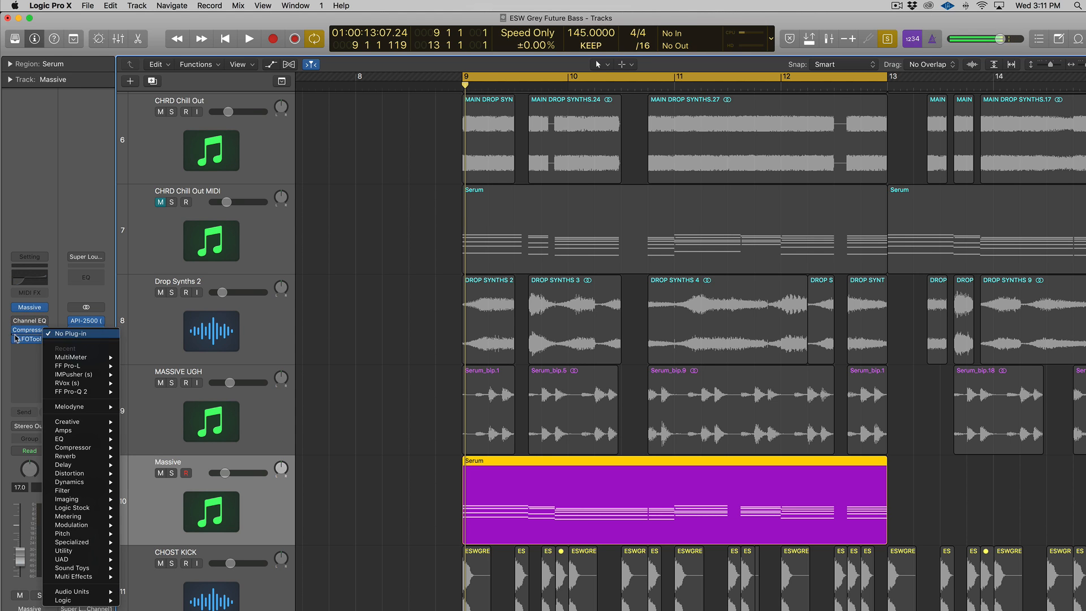
pyautogui.click(16, 338)
pyautogui.click(16, 330)
pyautogui.click(16, 340)
# Step: Audition Massive dry, re-enable Channel EQ and Compressor, then mute it and select MASSIVE UGH
pyautogui.press('space')
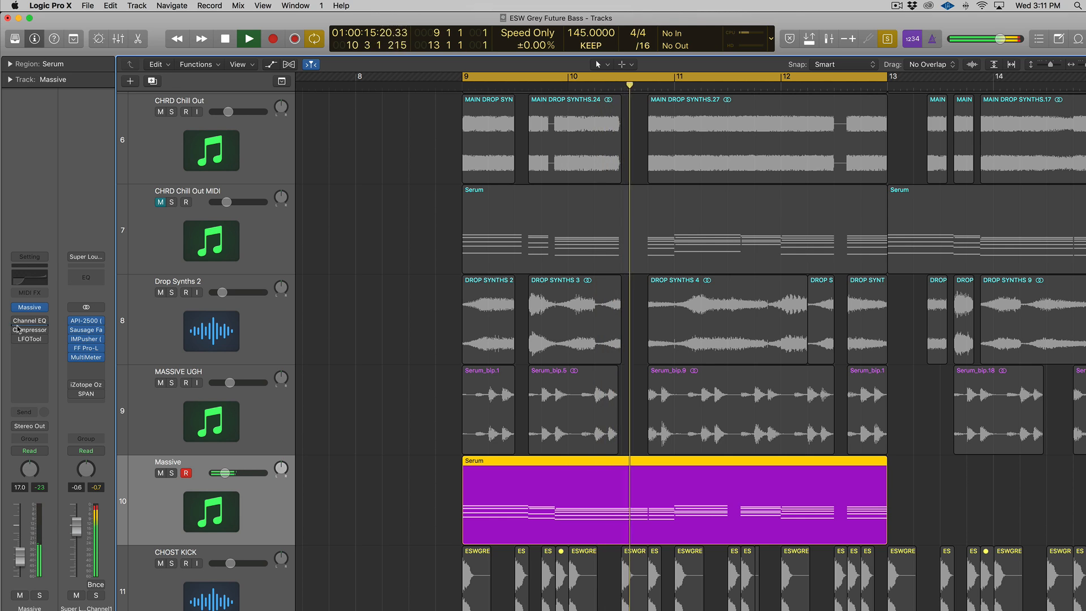
pyautogui.press('space')
pyautogui.click(14, 323)
pyautogui.click(15, 323)
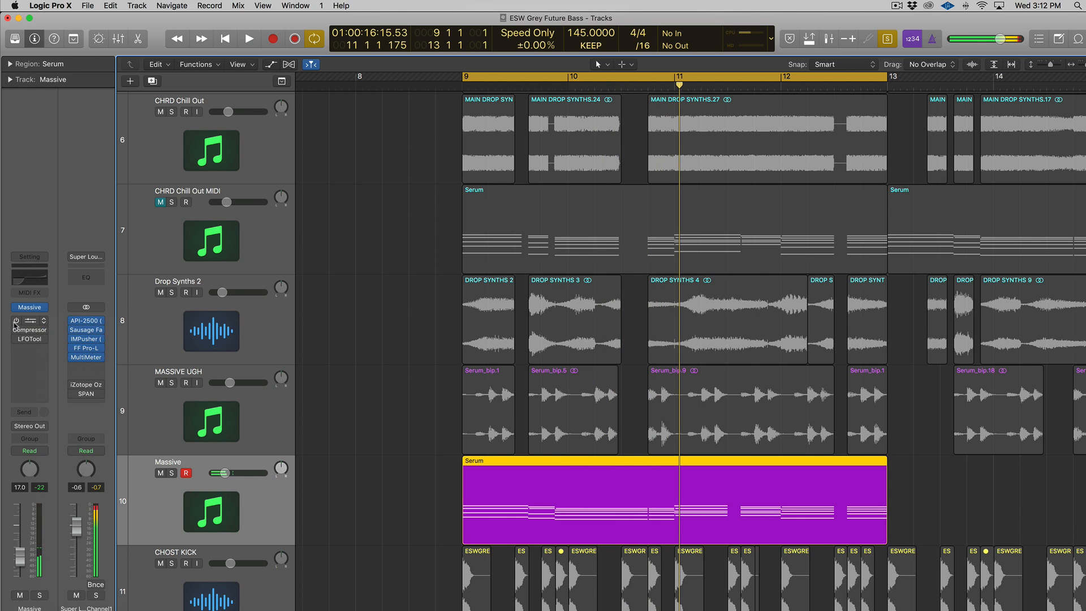
pyautogui.click(15, 322)
pyautogui.click(14, 331)
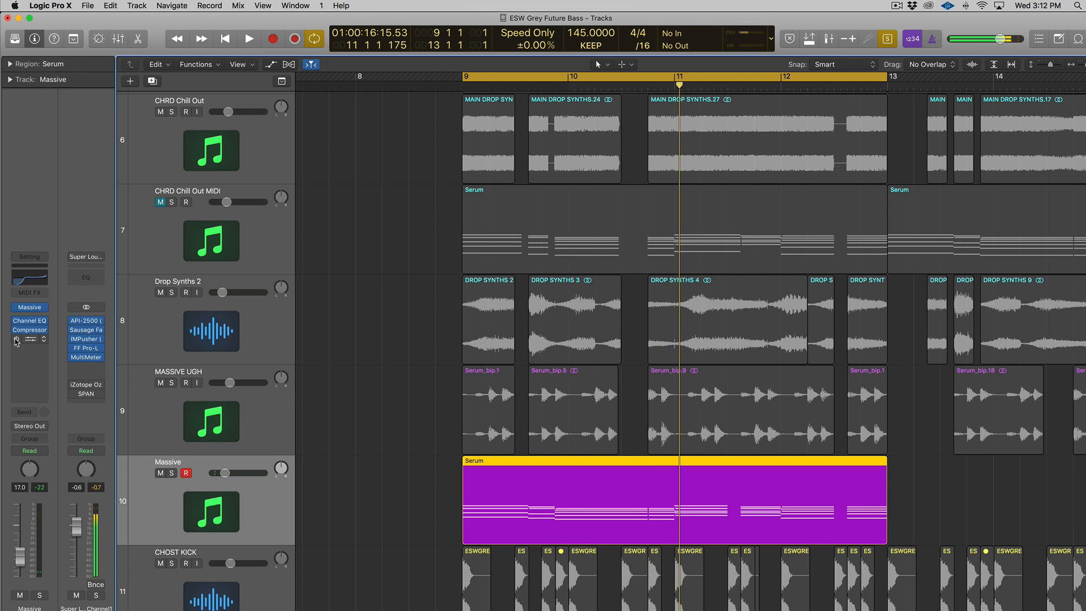
pyautogui.click(160, 473)
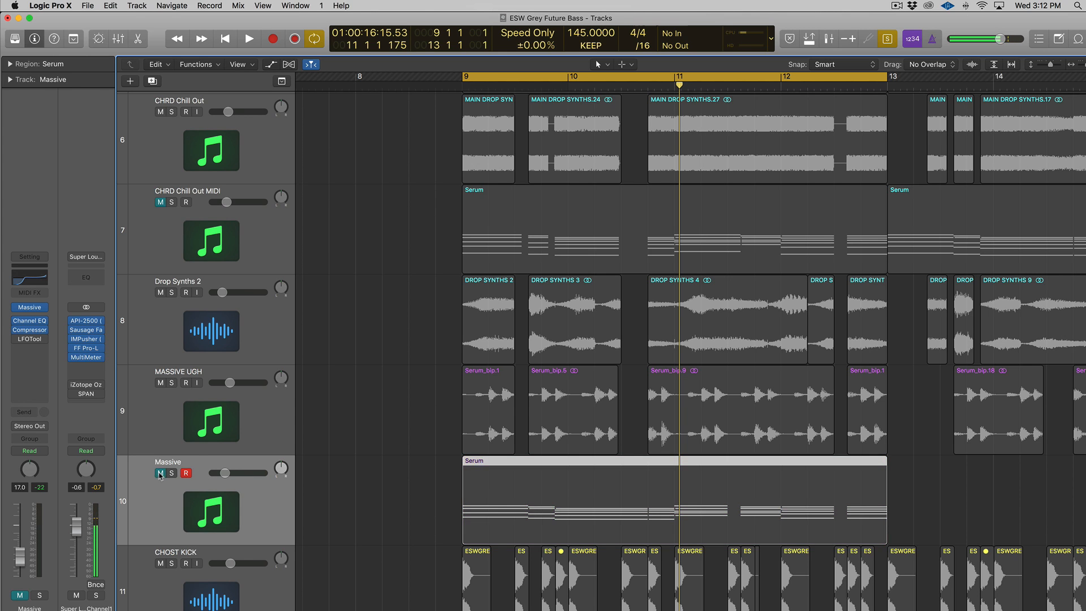
pyautogui.click(164, 429)
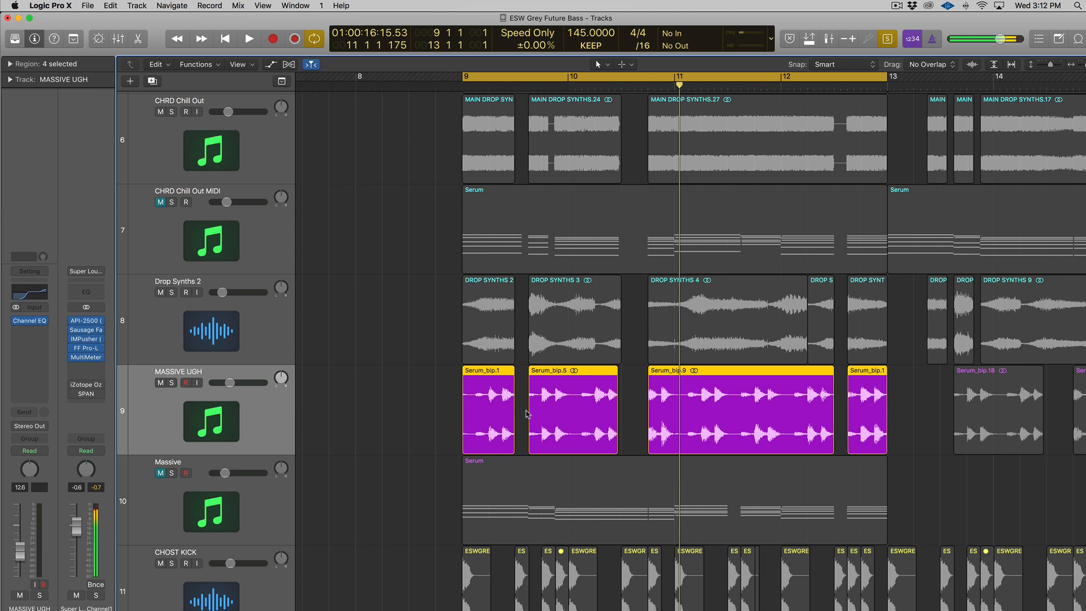
# Step: Select the Drop Synths 2, MASSIVE UGH and CHRD Chill Out regions, play, and nudge MASSIVE UGH's volume up
pyautogui.moveTo(421, 305); pyautogui.dragTo(874, 410)
pyautogui.moveTo(402, 135); pyautogui.dragTo(934, 171)
pyautogui.press('space')
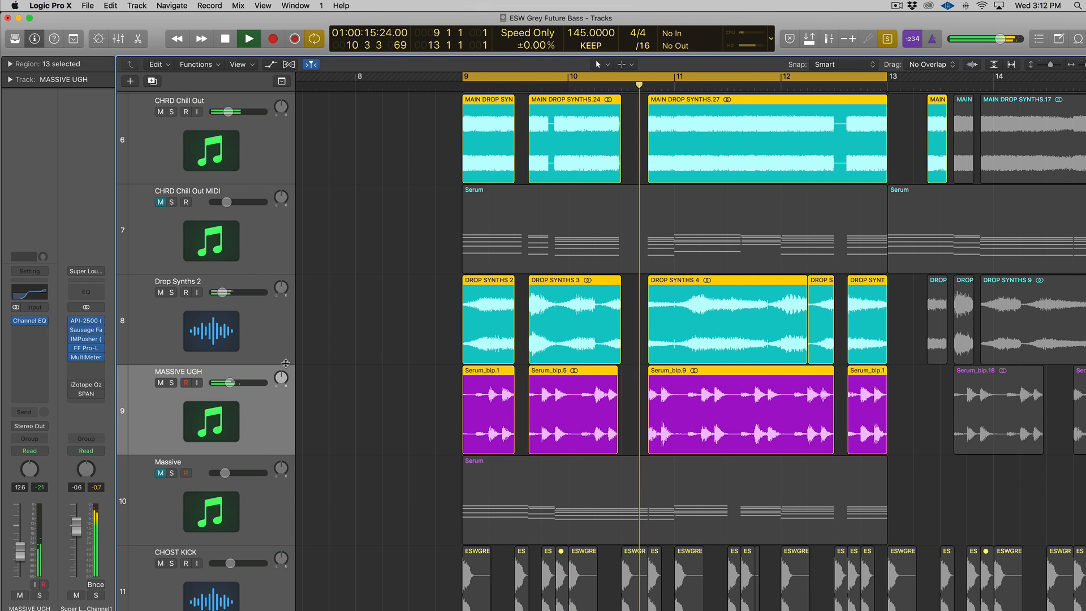
pyautogui.moveTo(230, 382); pyautogui.dragTo(231, 382)
pyautogui.click(356, 382)
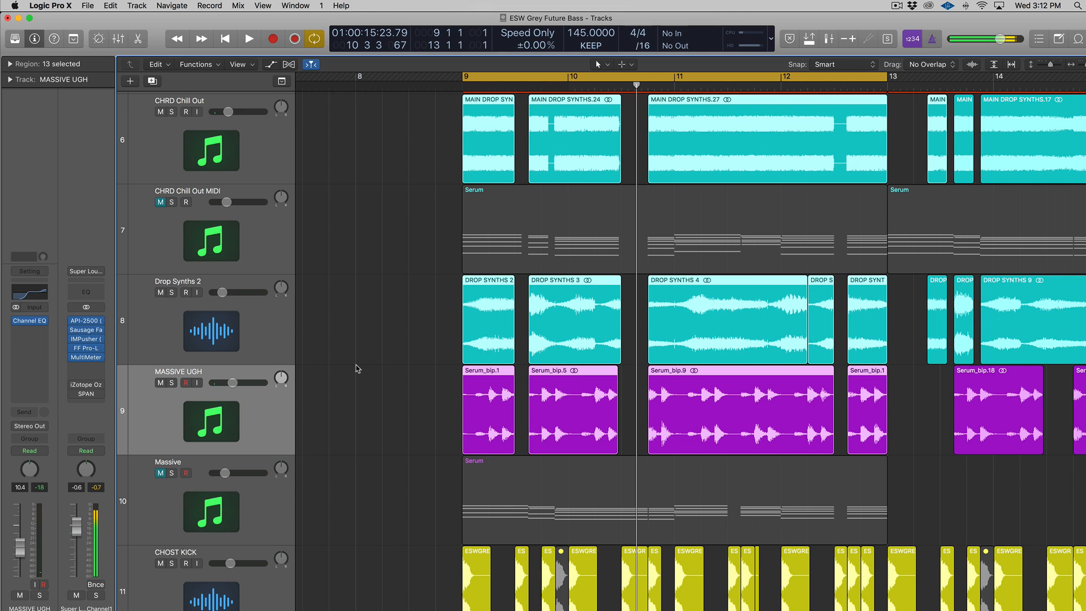
# Step: Play the loop from bar 9, extending its end past bar 13 to about 13.2.2, then stop
pyautogui.press('space')
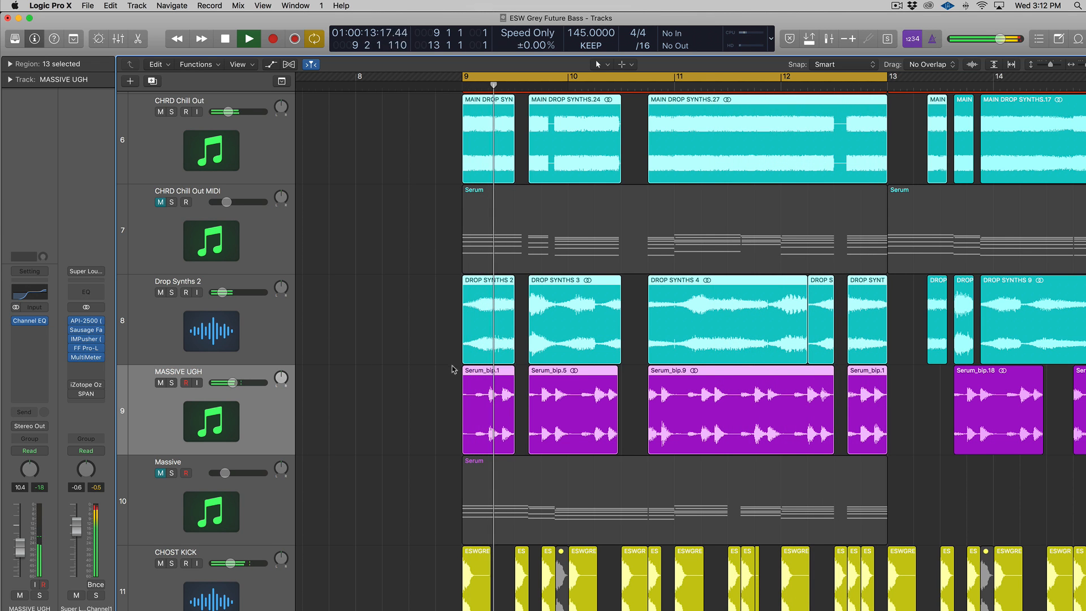
pyautogui.moveTo(887, 76); pyautogui.dragTo(922, 78)
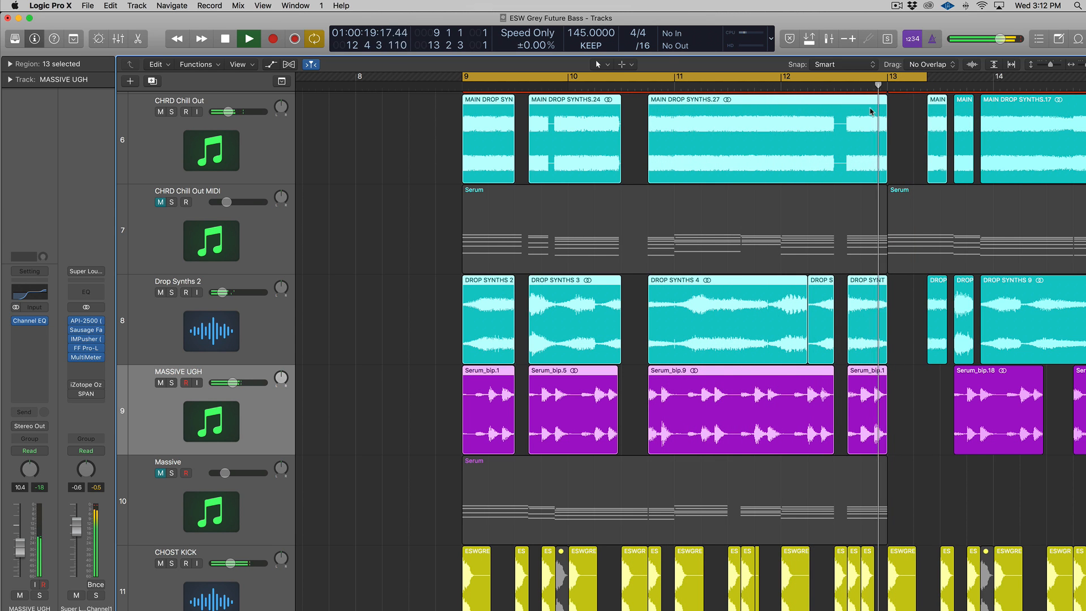
pyautogui.press('space')
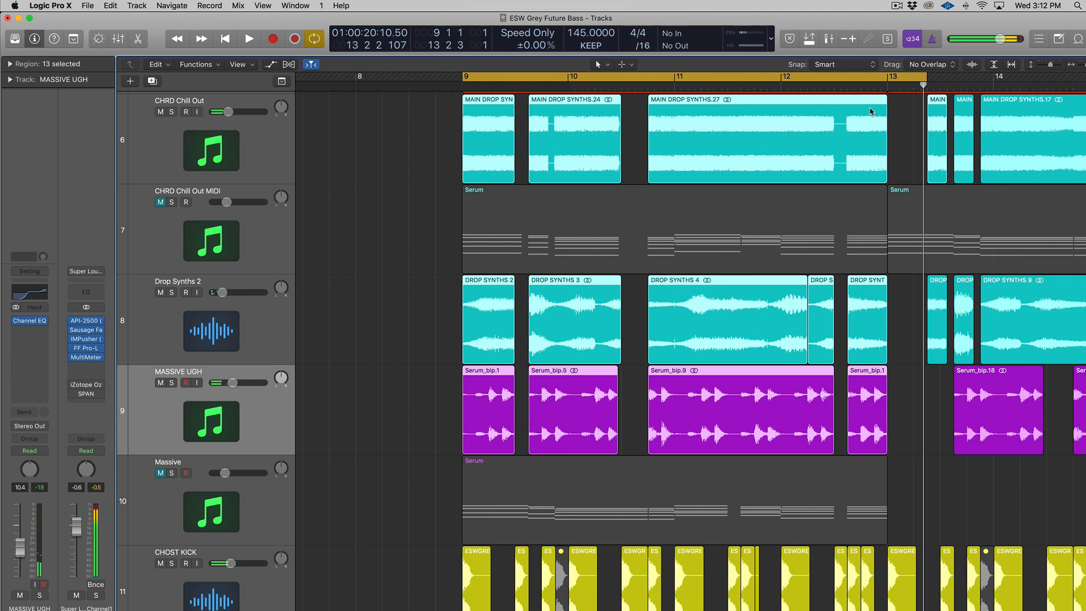
pyautogui.scroll(3, 854, 124)
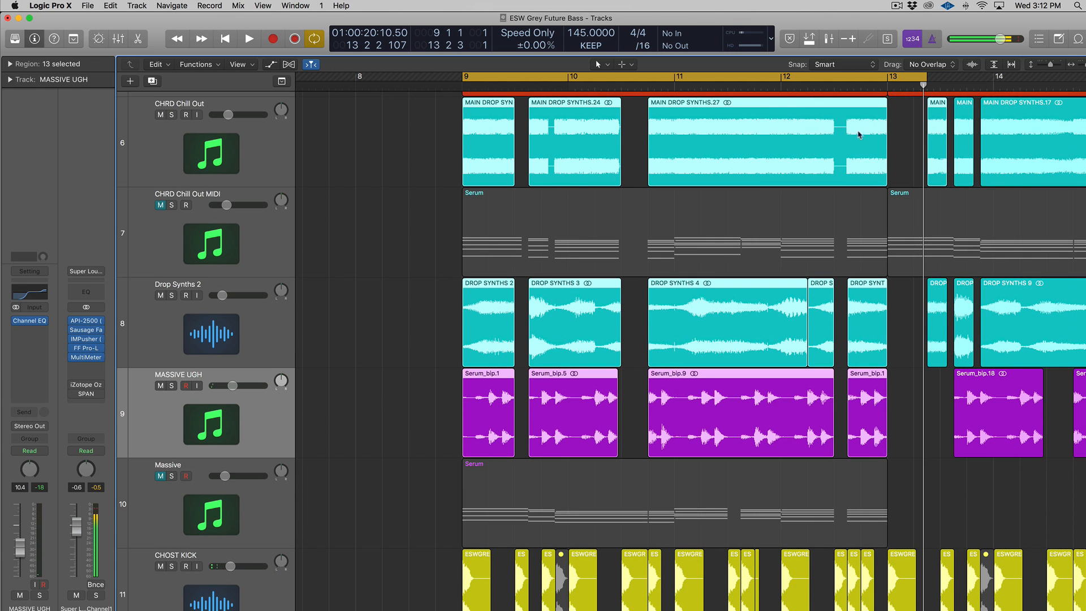